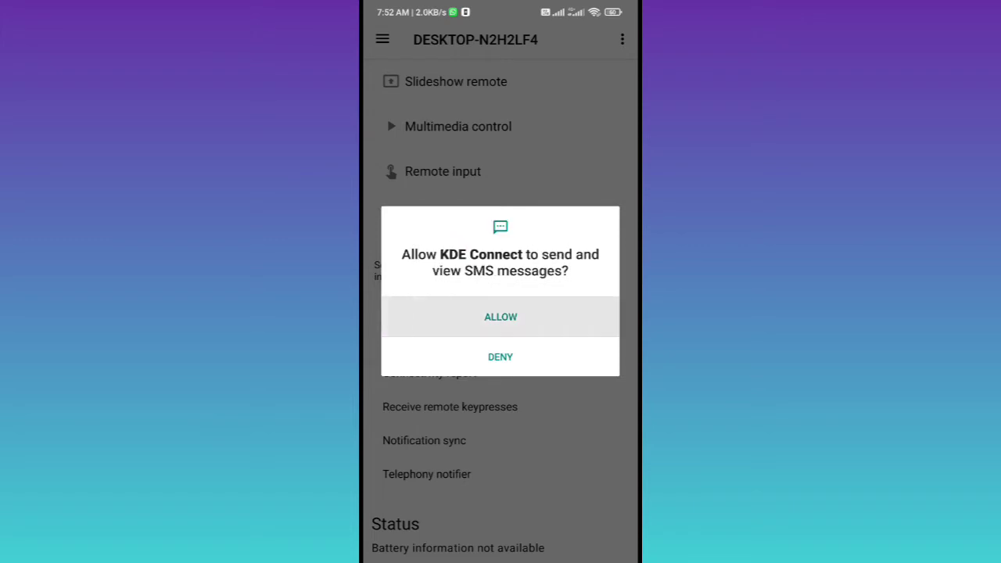
click(501, 316)
Step: Grant KDE Connect the phone-call, SMS and contacts permissions
click(599, 219)
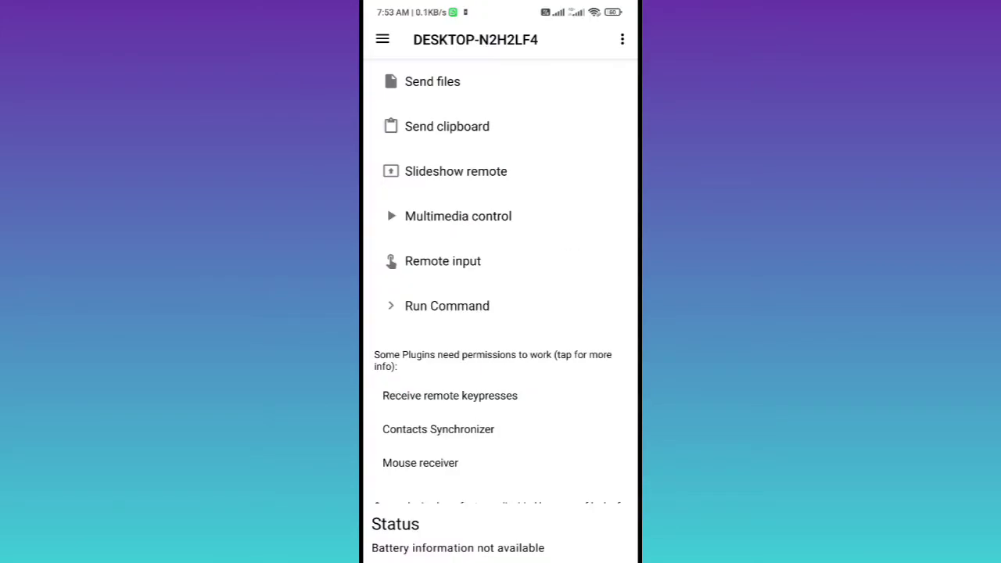
click(438, 429)
click(587, 326)
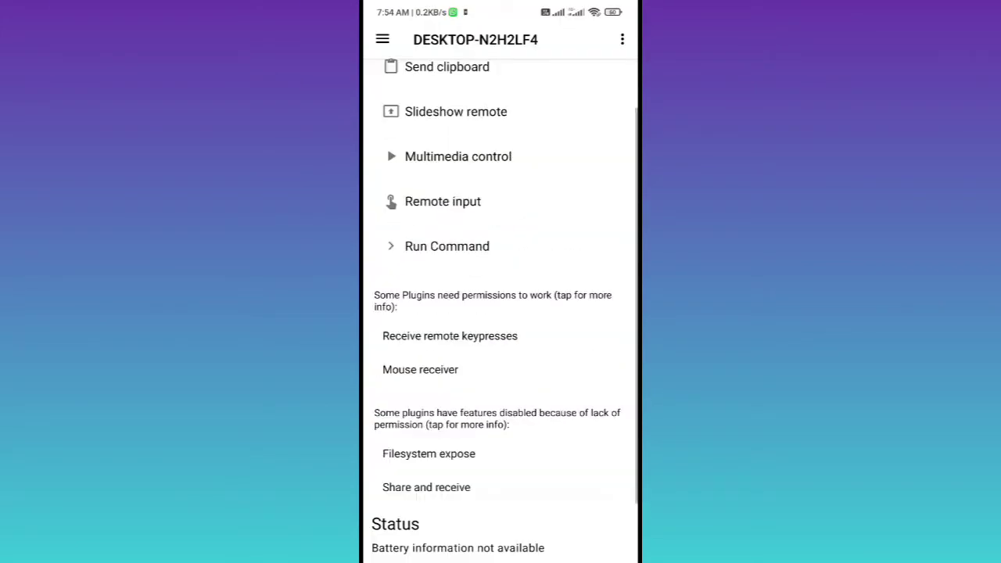
Step: Turn on the KDE Connect accessibility service after acknowledging the risk warning
click(446, 335)
click(425, 120)
click(599, 121)
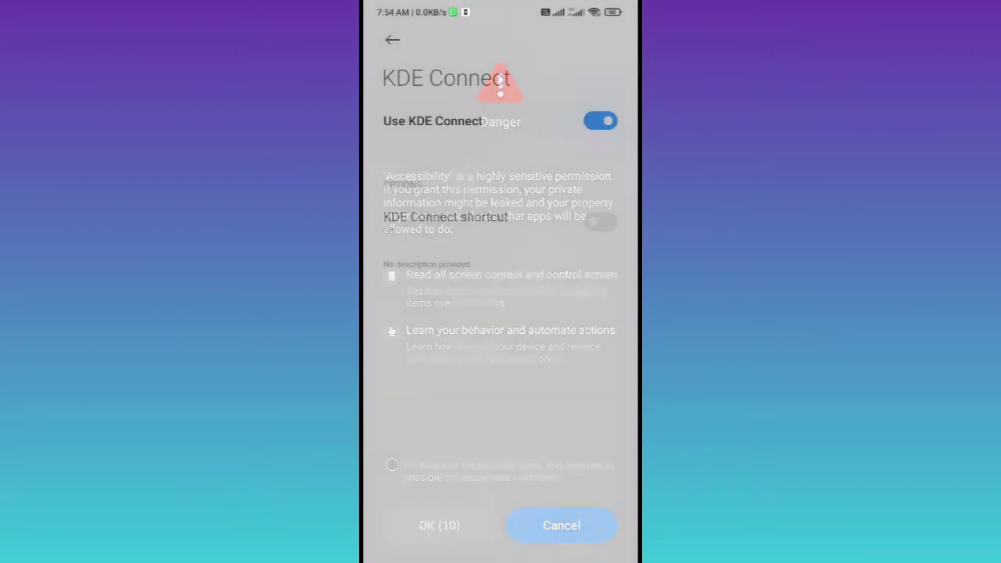
click(391, 465)
click(438, 526)
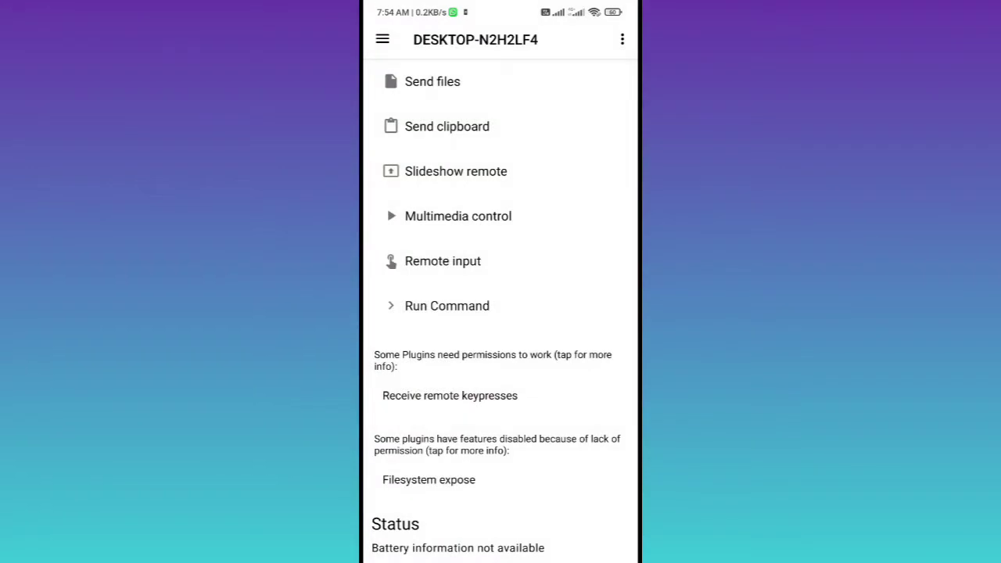
drag(501, 4, 500, 31)
Step: Send a file from the phone's root storage to DESKTOP-N2H2LF4 and confirm the 'Sent file' notification
click(432, 81)
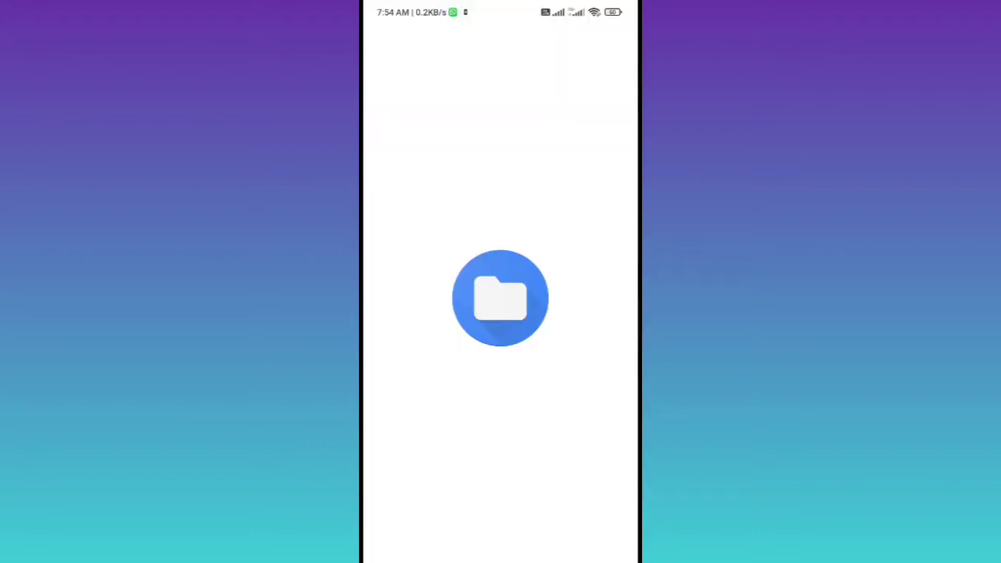
click(418, 71)
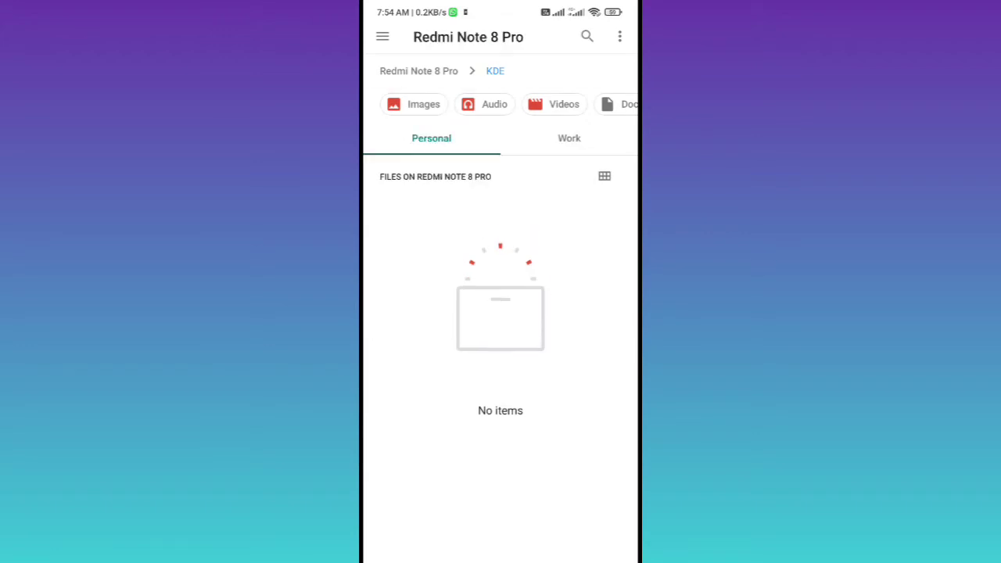
scroll(501, 313, down, 10)
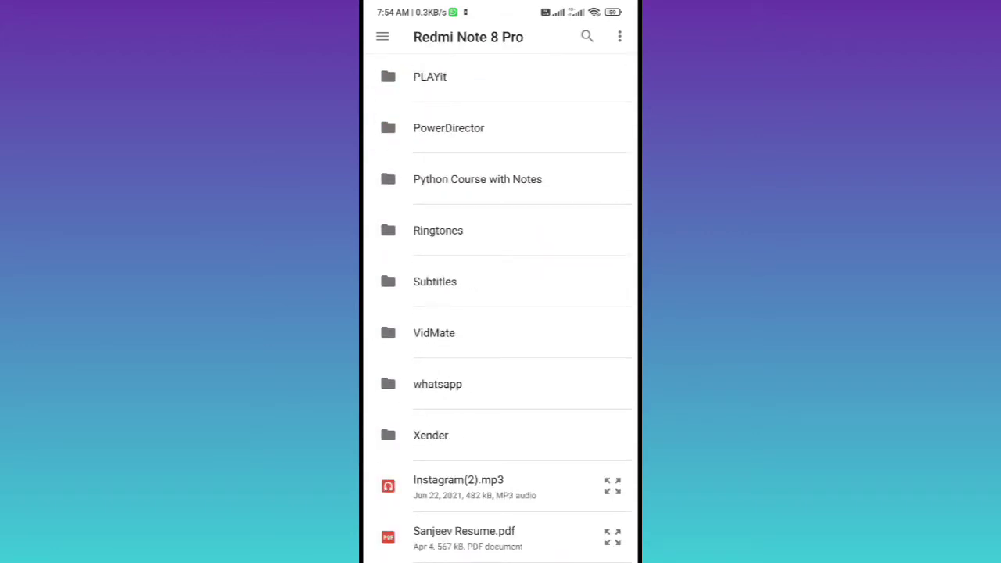
key(Escape)
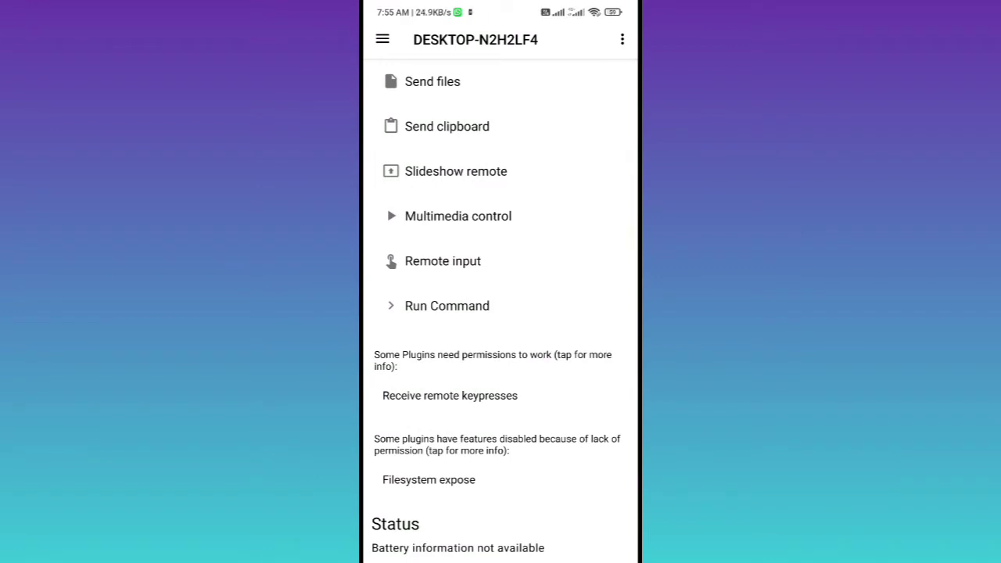
drag(500, 4, 500, 352)
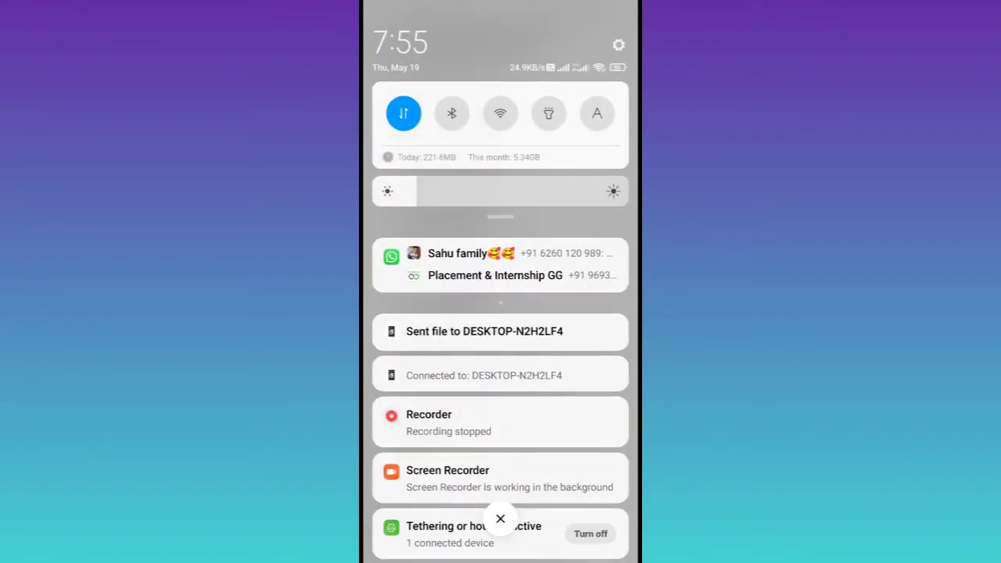
drag(500, 469, 500, 79)
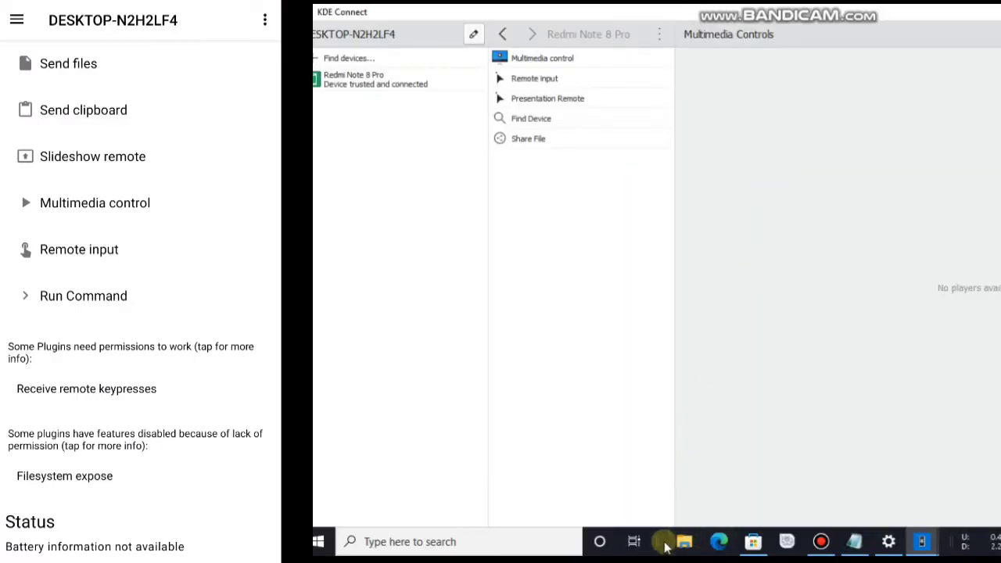
click(681, 543)
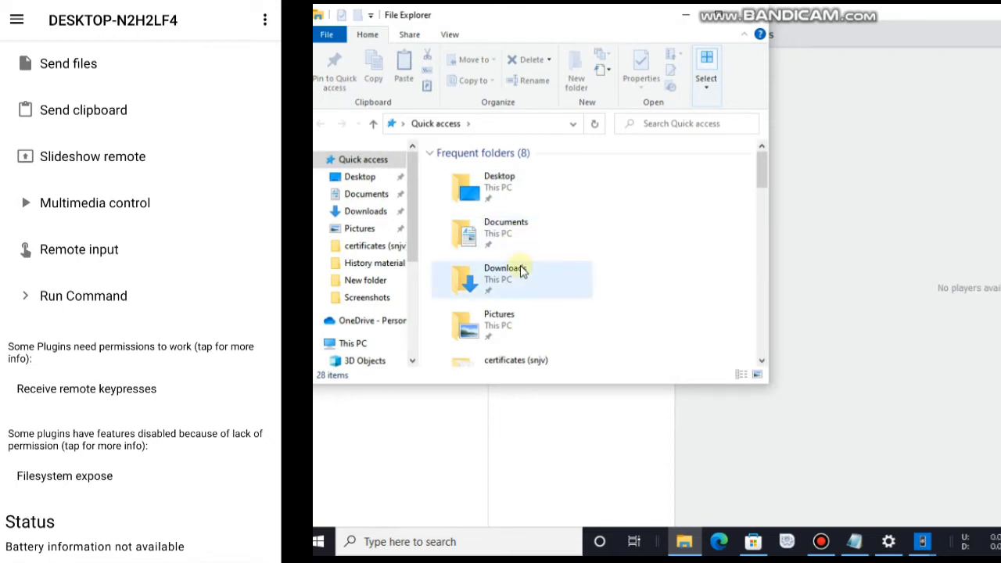
click(521, 269)
double_click(522, 270)
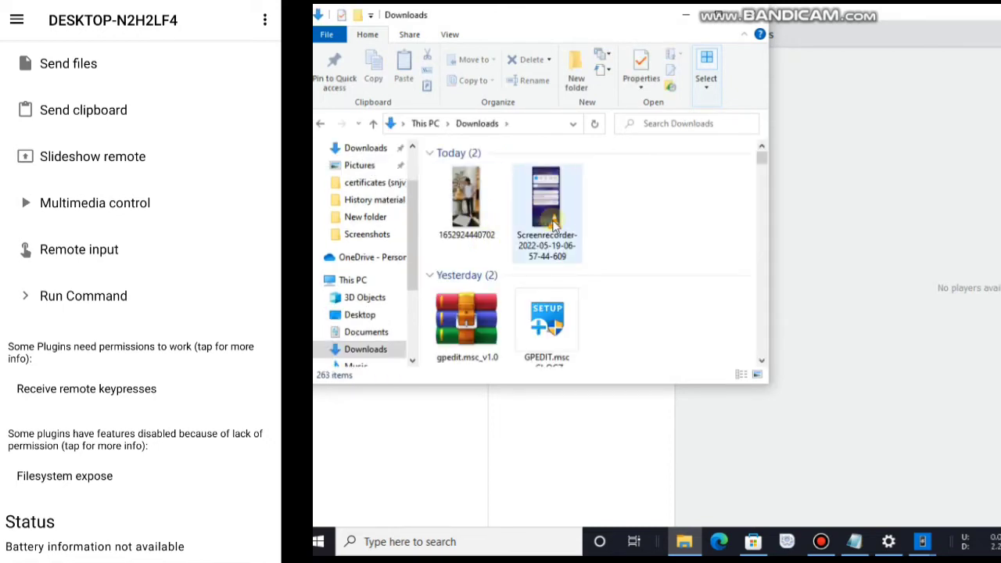
click(597, 134)
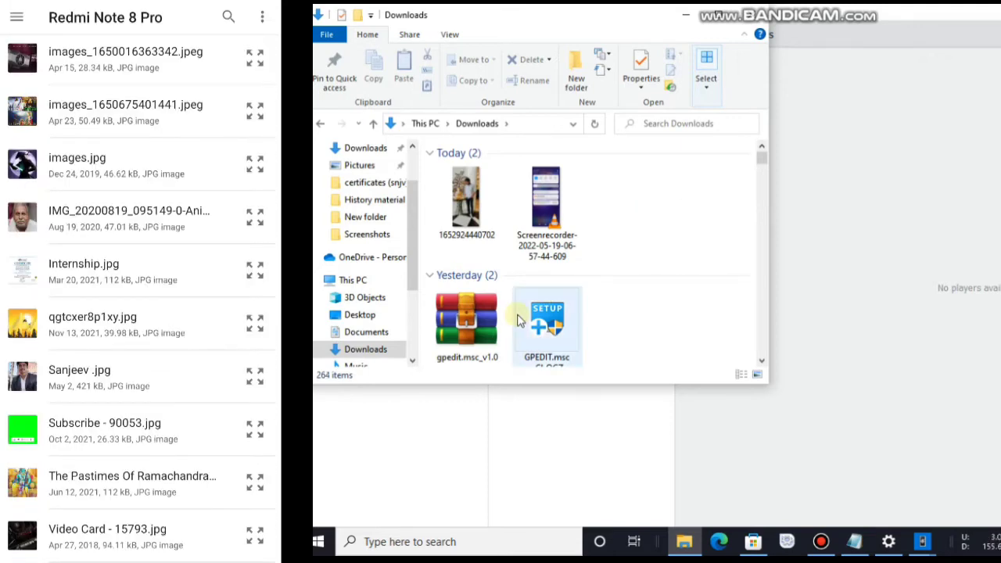
mouse_move(517, 319)
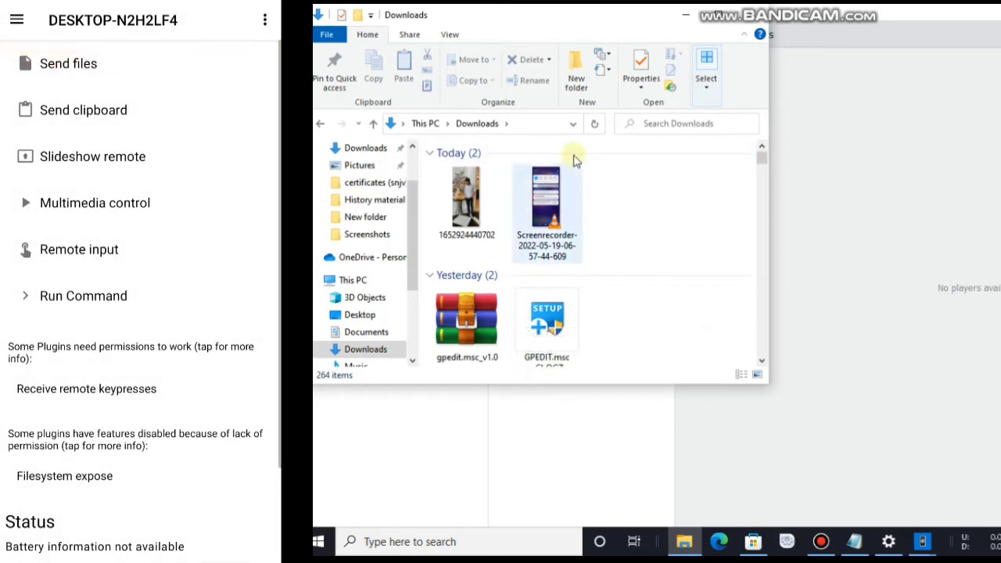
click(593, 123)
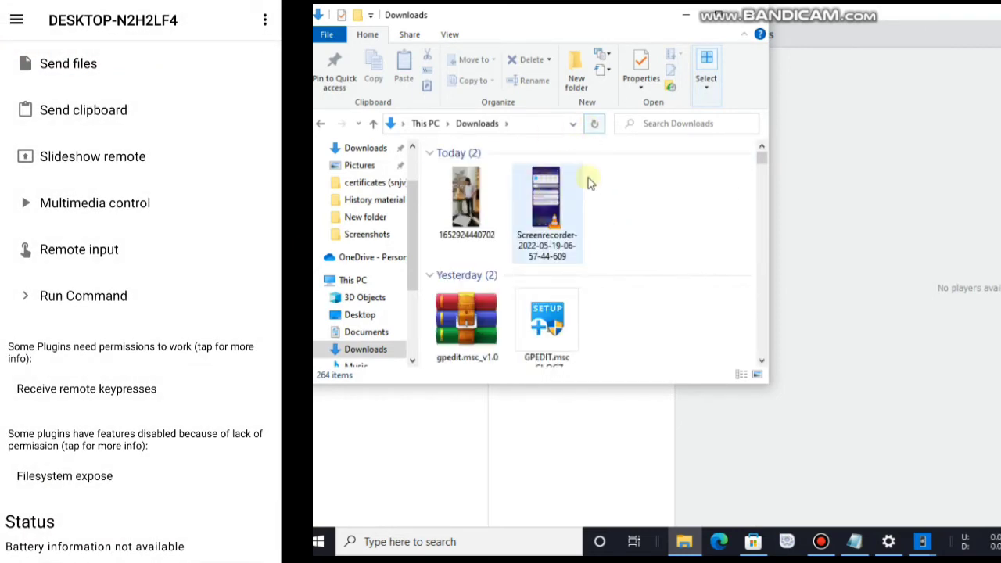
click(366, 149)
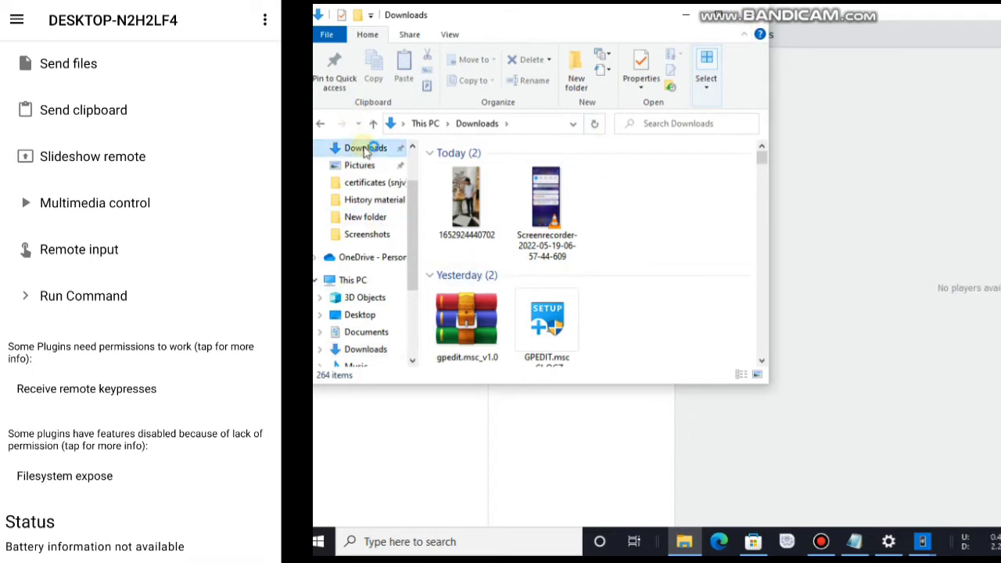
click(685, 15)
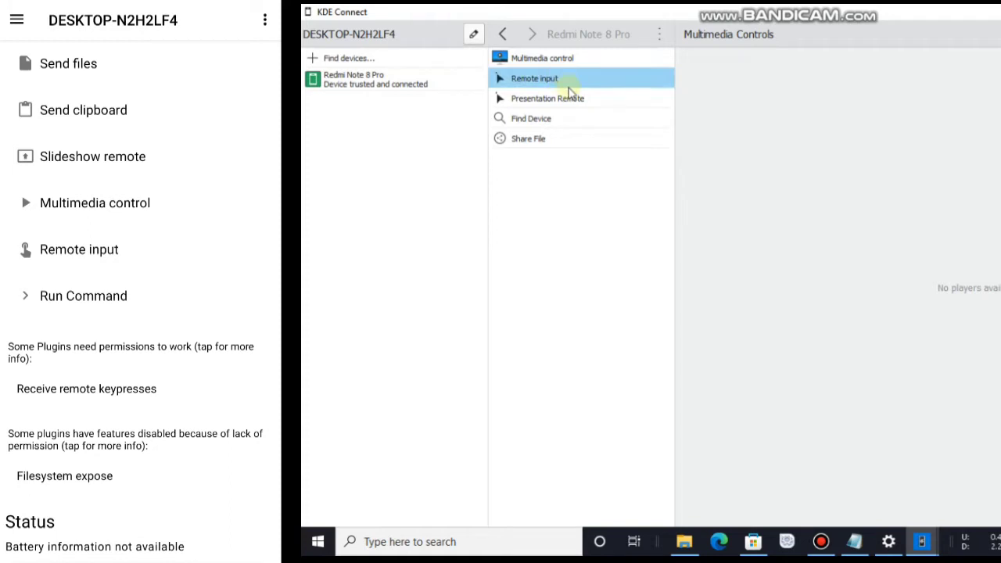
click(562, 97)
click(559, 138)
click(546, 120)
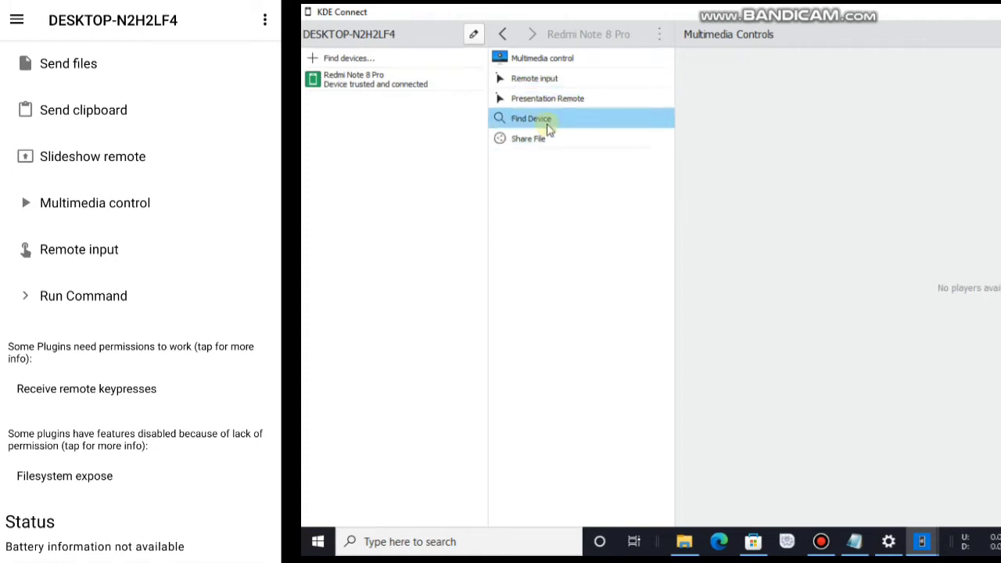
click(548, 138)
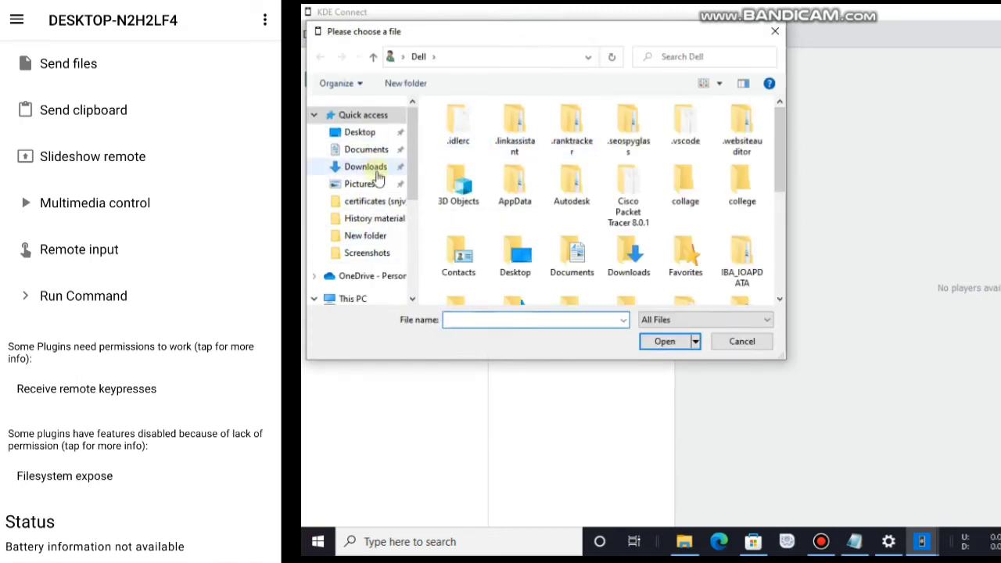
click(373, 157)
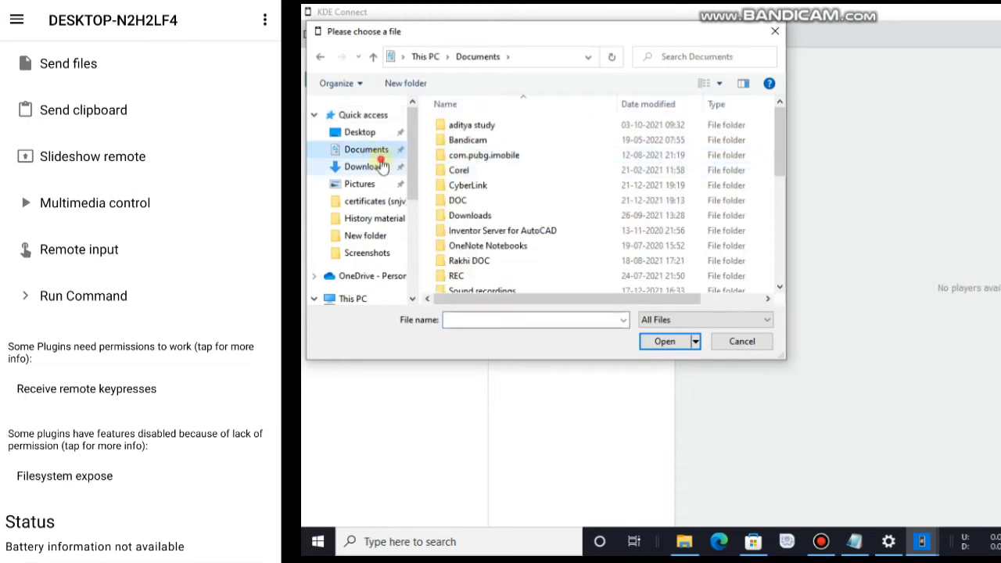
click(382, 167)
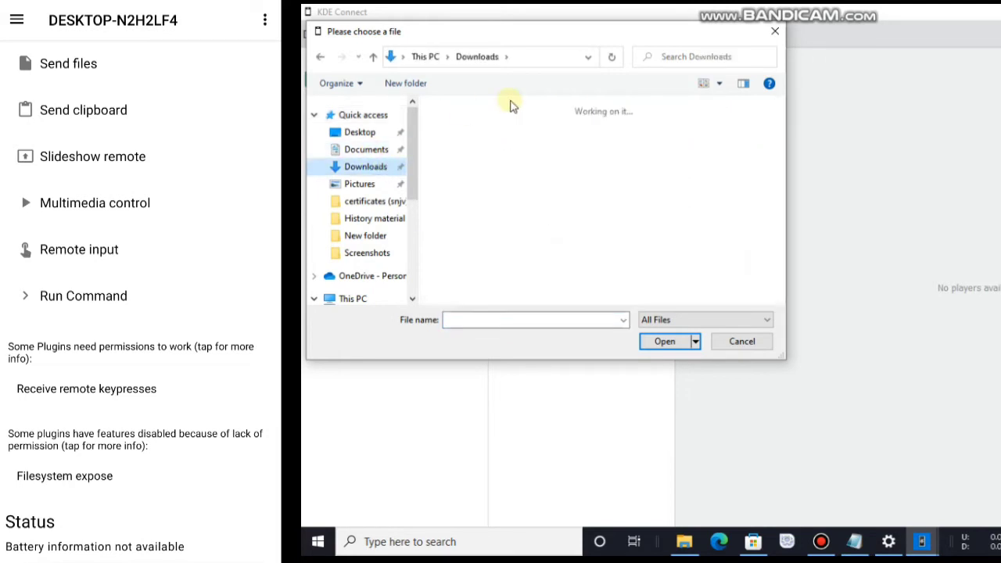
click(468, 148)
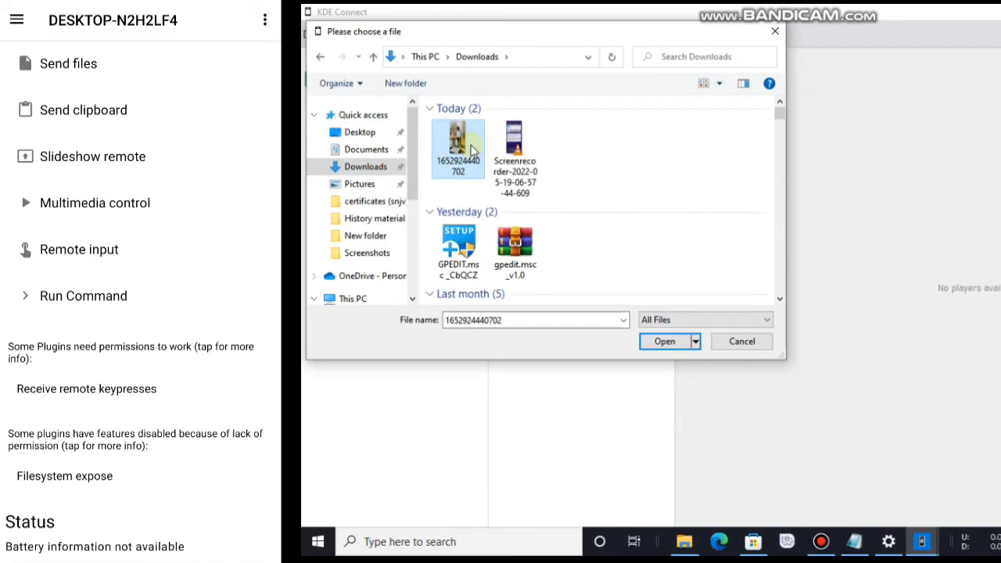
double_click(471, 150)
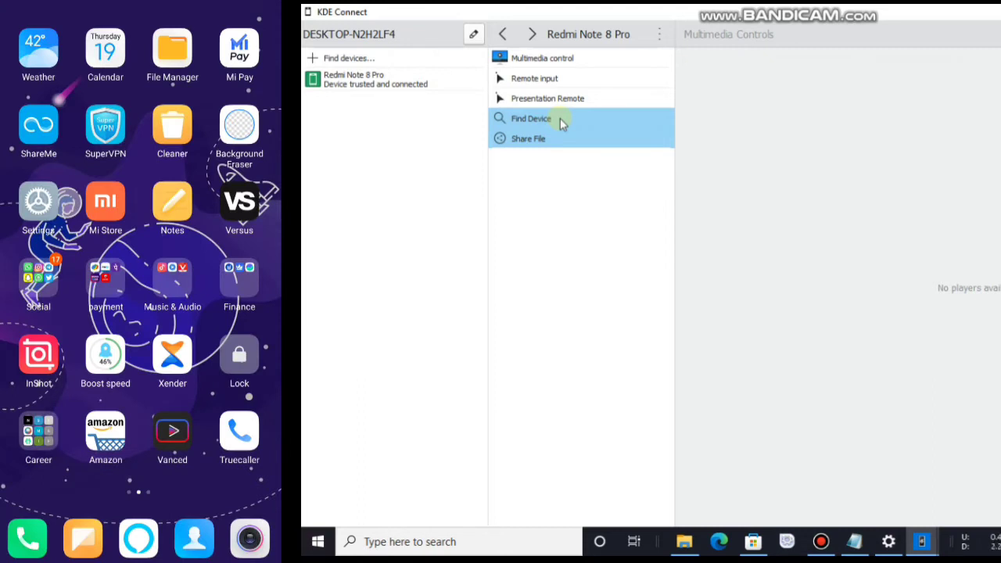
Step: Ring the phone twice from the PC using Find Device
click(559, 118)
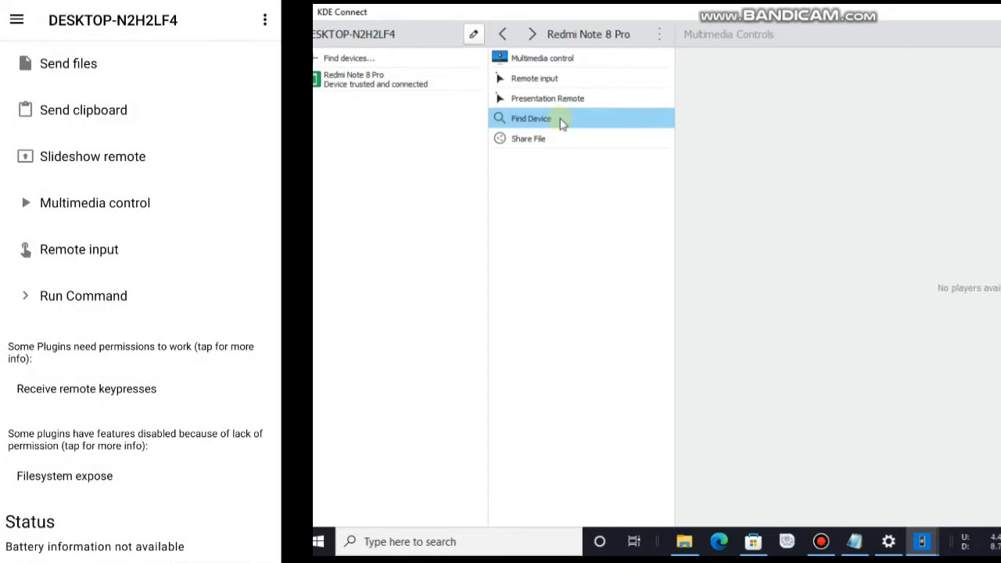
click(599, 116)
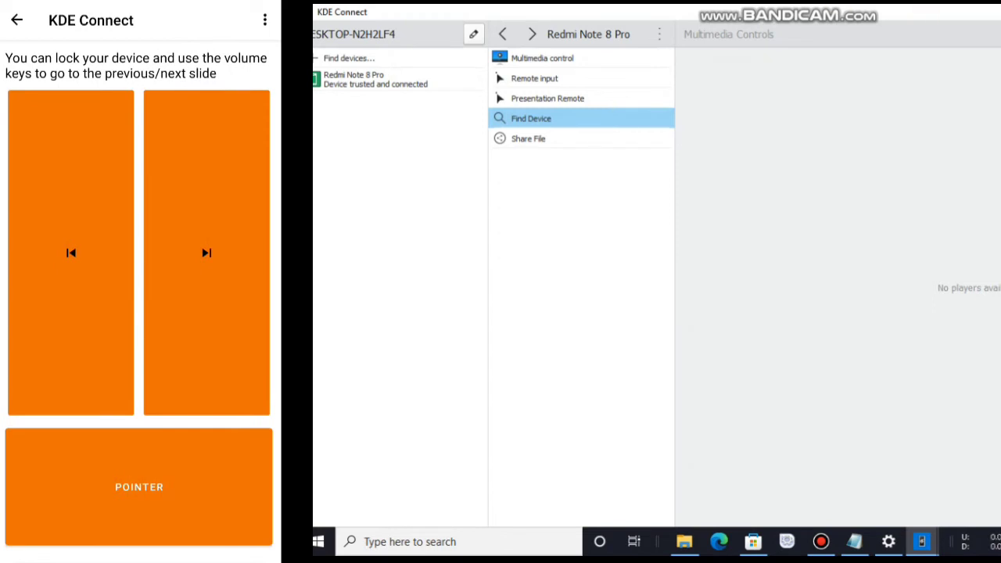
Step: Send alternating previous and next slide commands, then go back to the plugin list
key(super+Down)
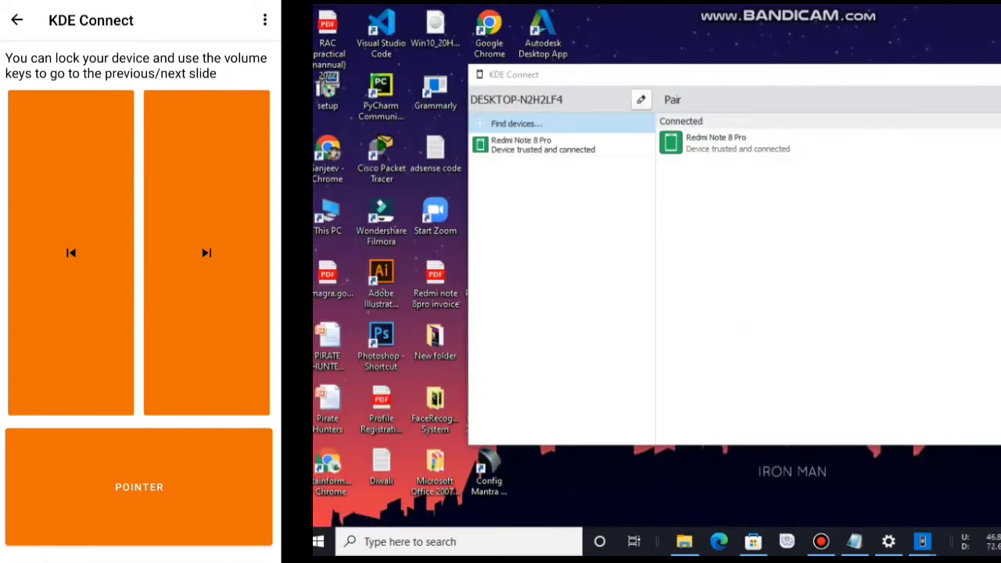
click(70, 252)
click(207, 252)
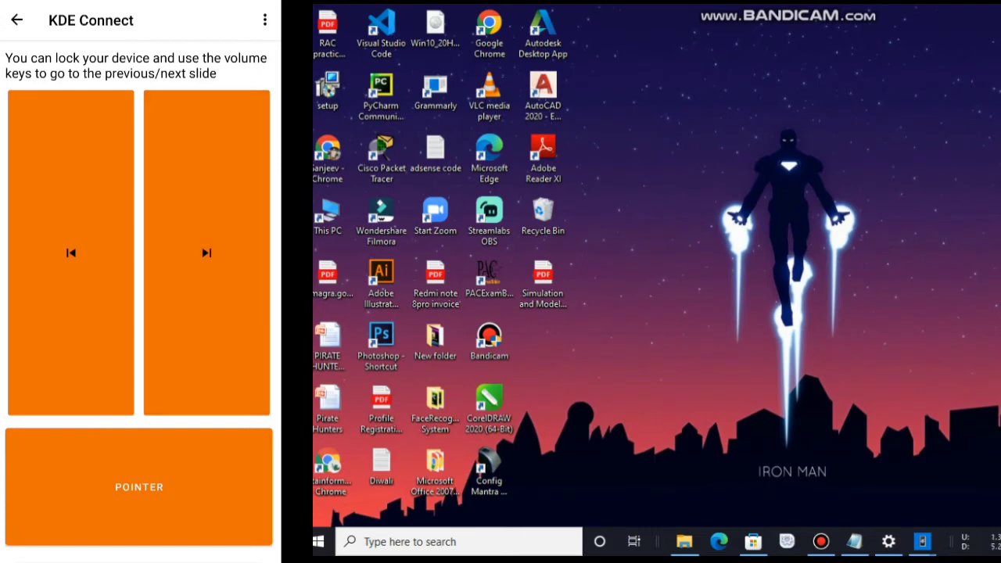
click(206, 253)
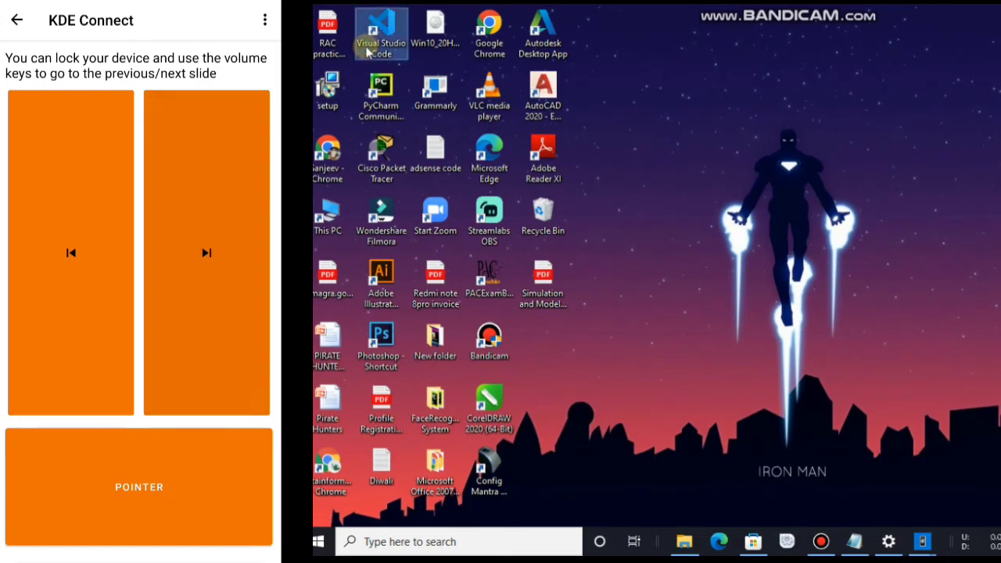
click(70, 253)
click(206, 252)
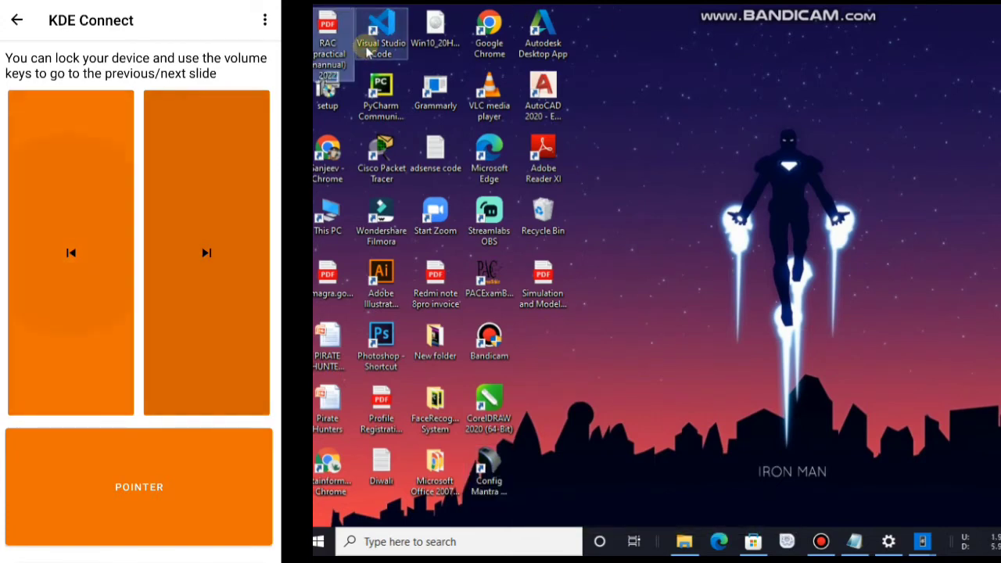
click(70, 253)
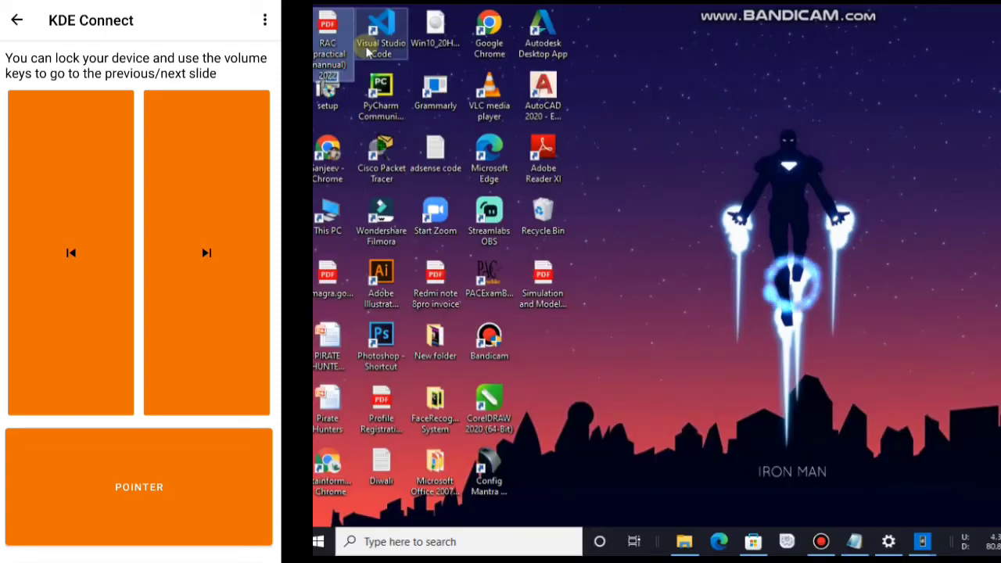
key(Escape)
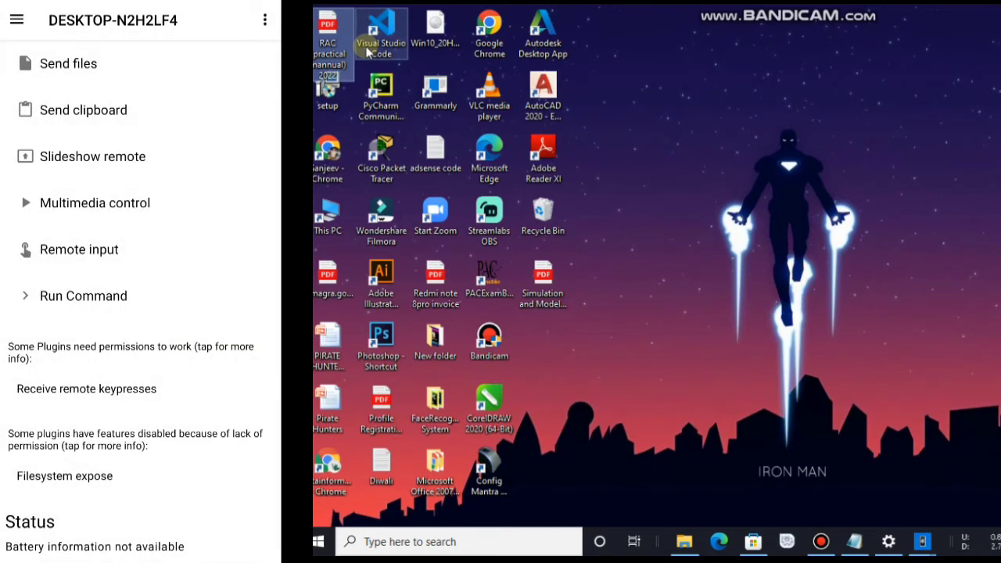
Step: Look at Multimedia control, go back, and open the Remote input touchpad
click(94, 203)
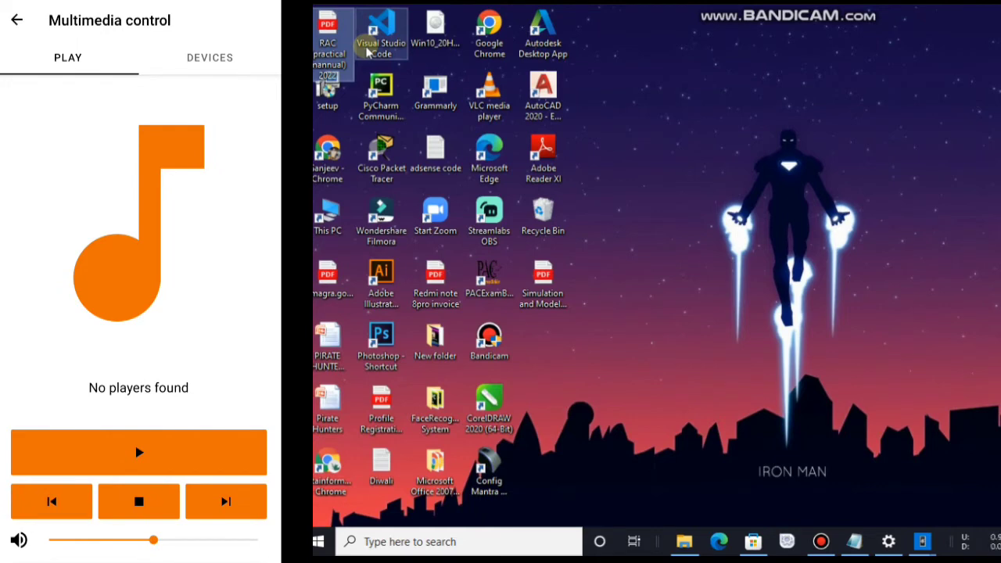
key(Escape)
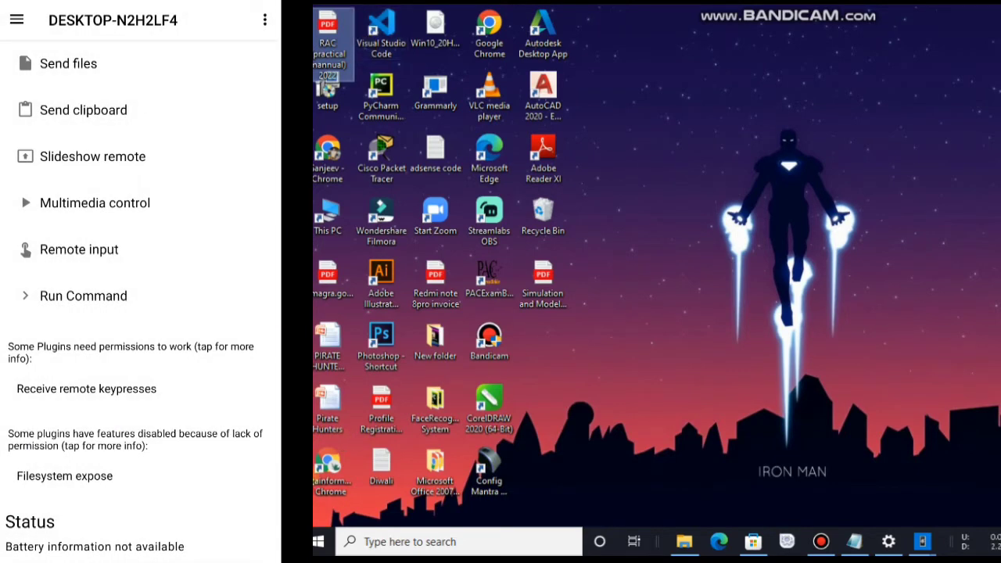
click(441, 195)
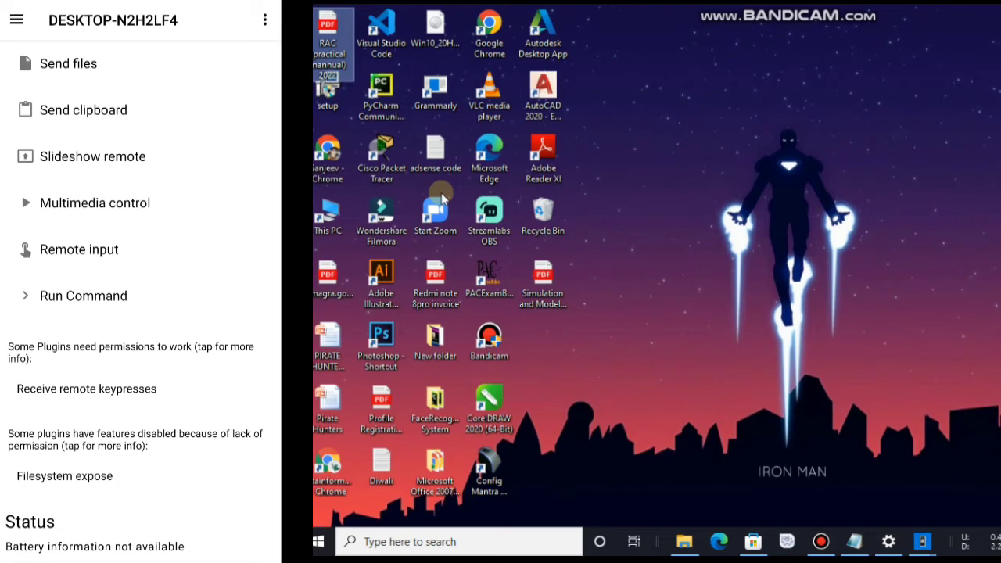
click(79, 250)
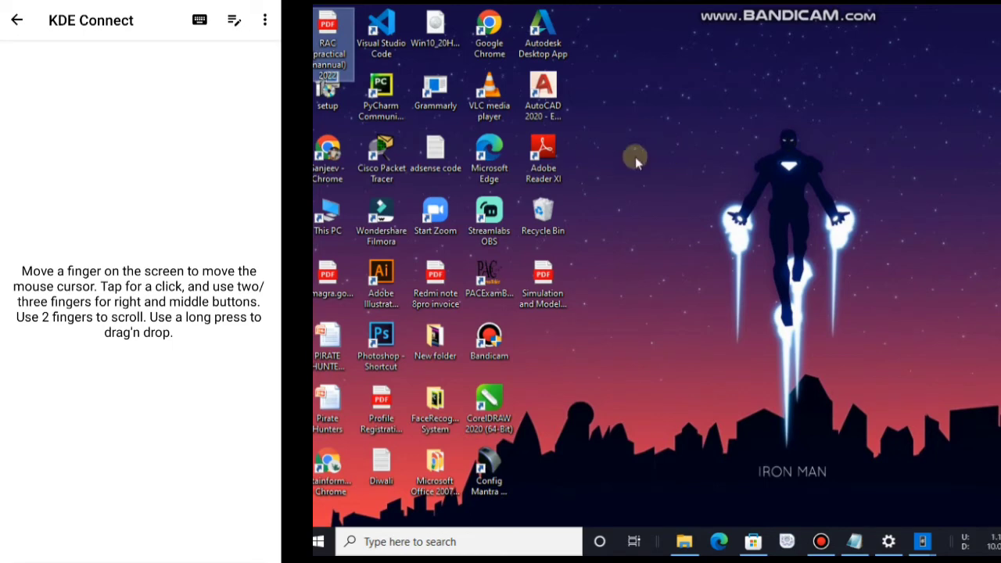
Step: Via the touchpad, browse the maximized Downloads folder, close it, and open a blank Notepad
click(674, 537)
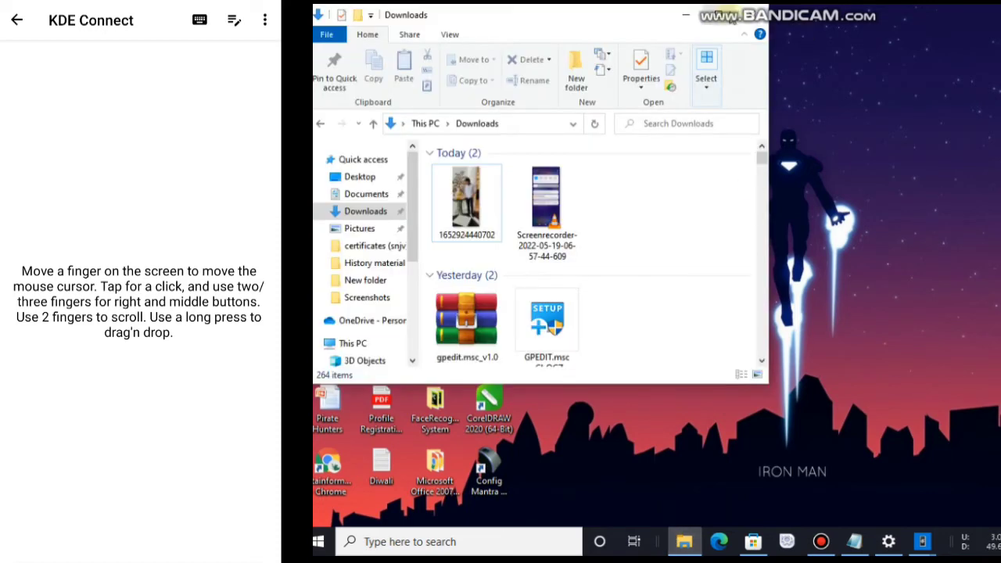
click(725, 14)
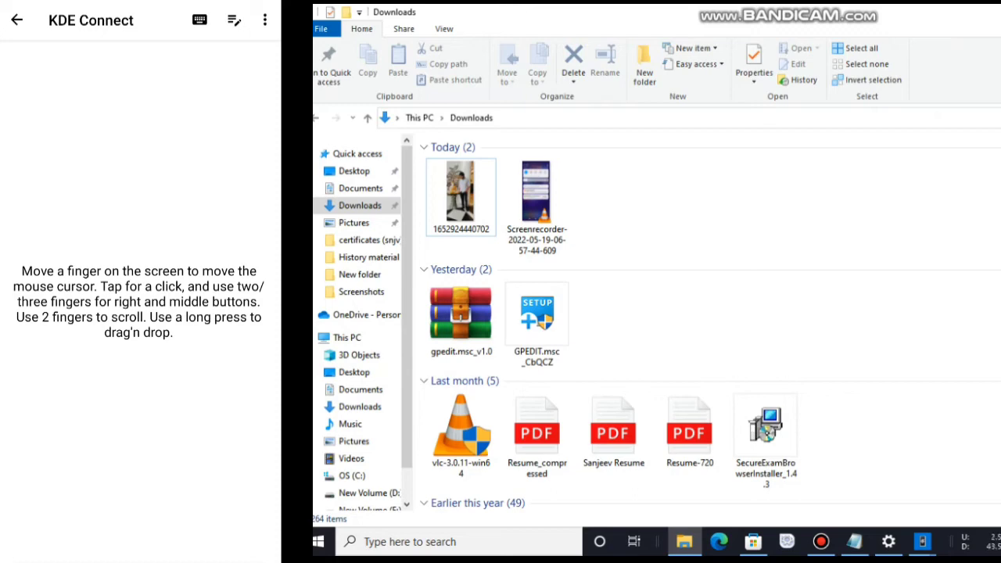
scroll(704, 328, down, 5)
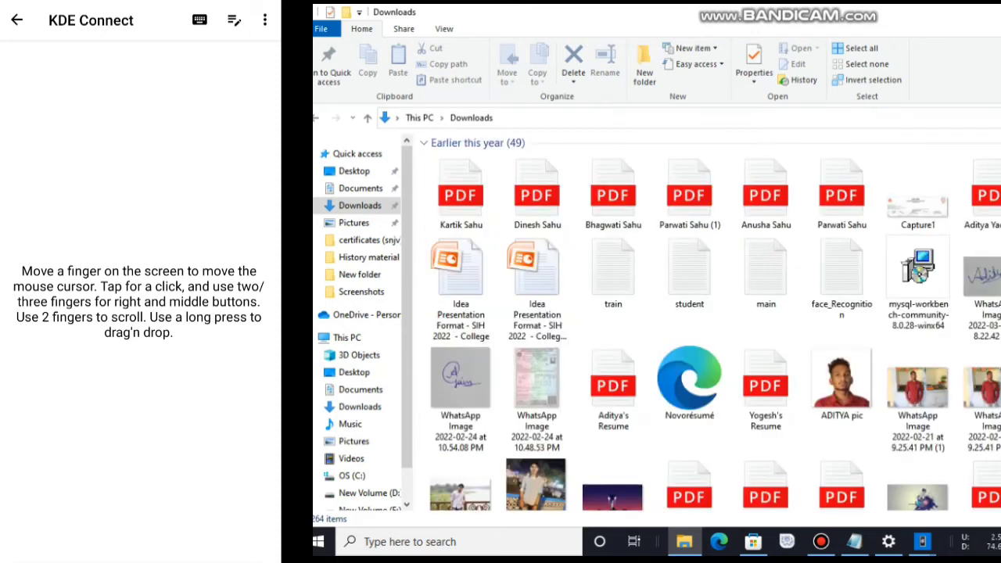
scroll(704, 328, down, 4)
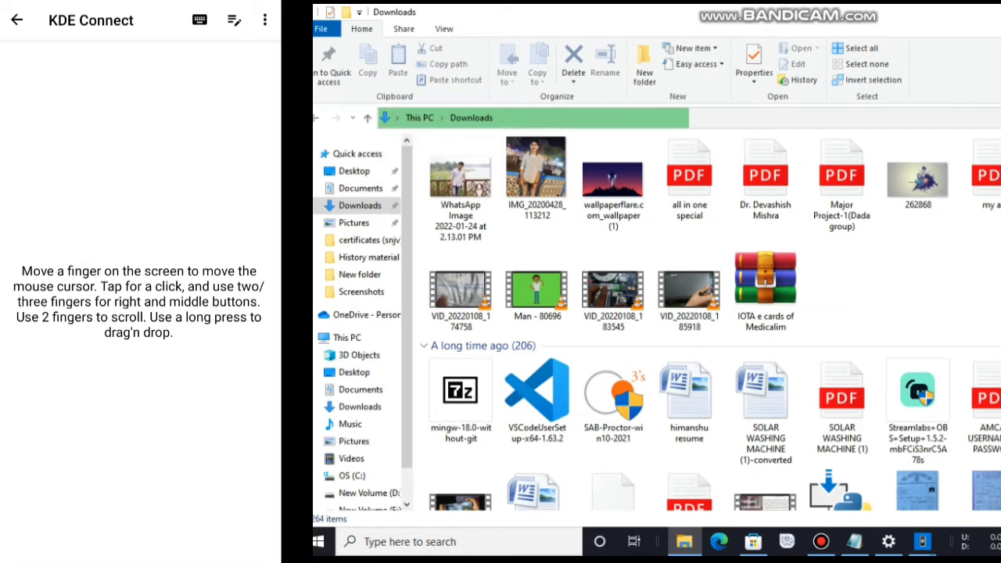
key(super+d)
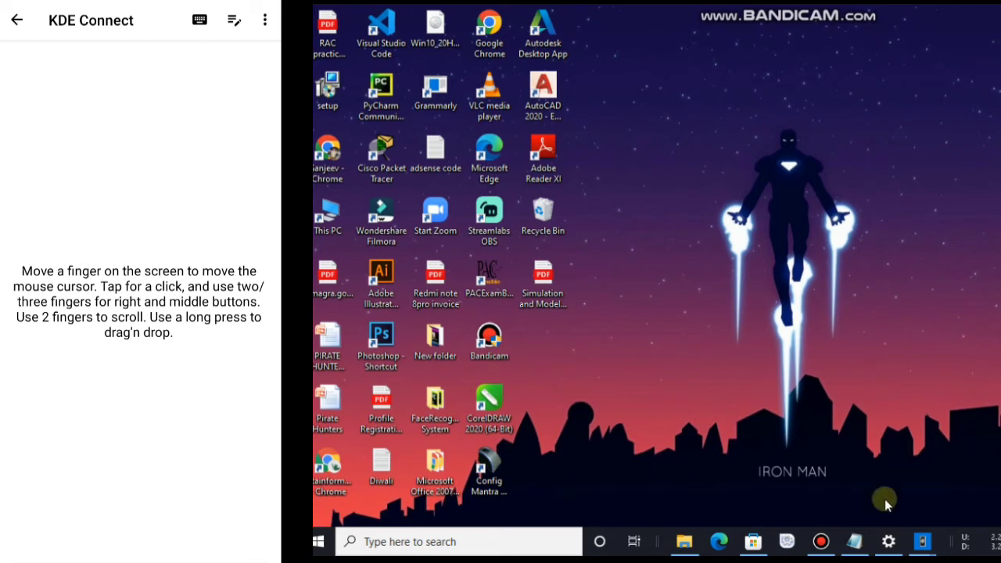
click(856, 541)
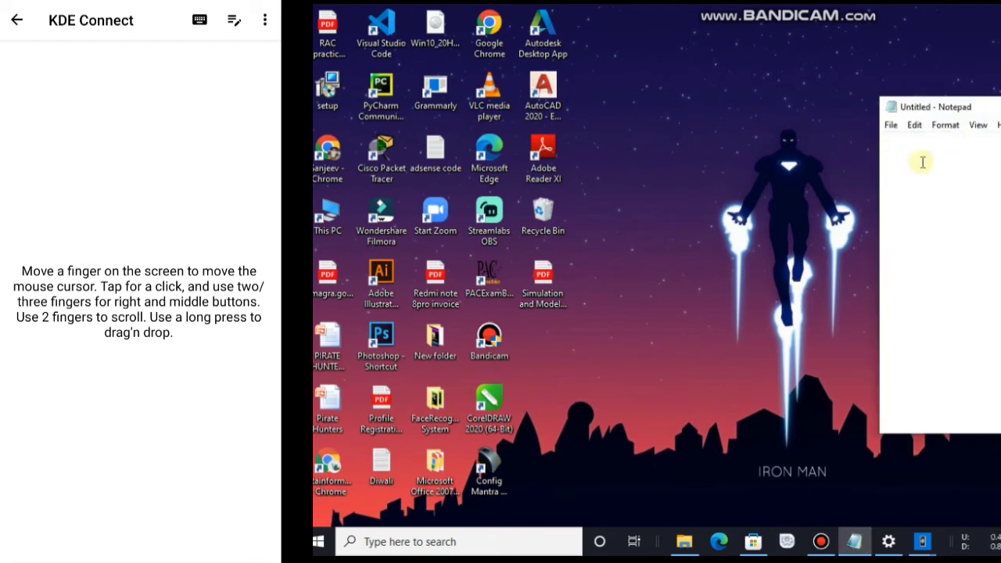
Step: Type a test name into Notepad from the phone keyboard, erase it all, and return
click(199, 19)
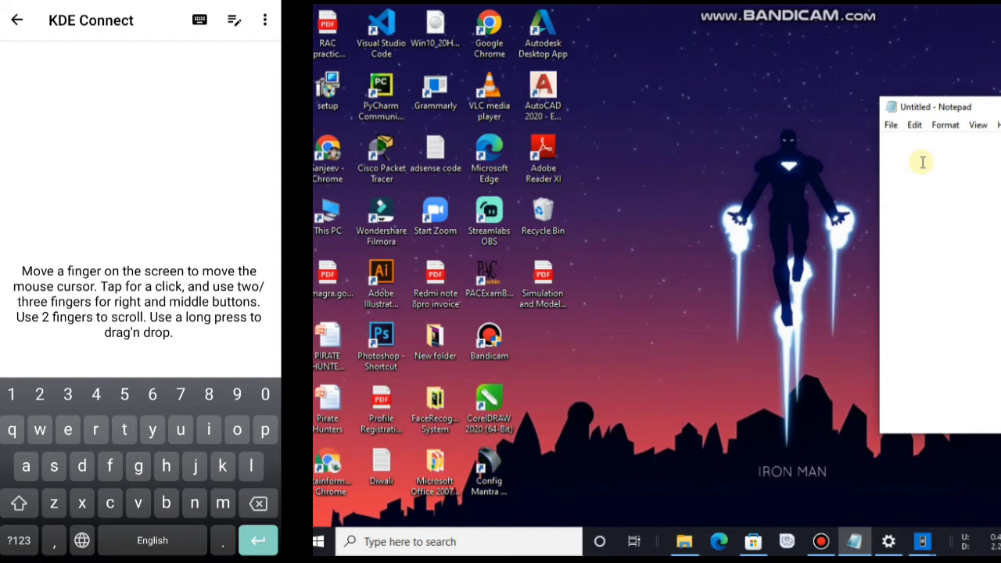
text(saj)
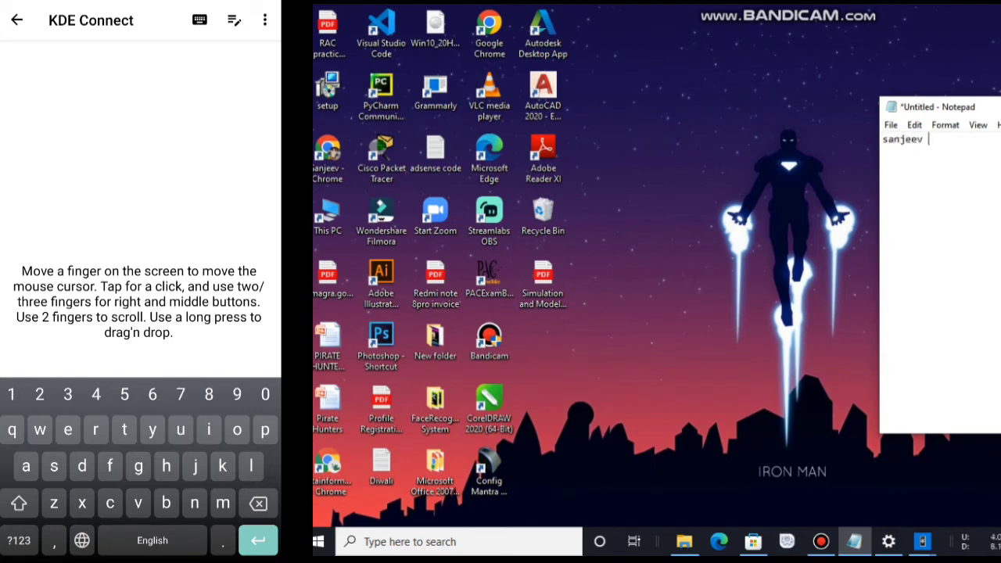
text( sah)
key(BackSpace)
key(BackSpace)
text(anje)
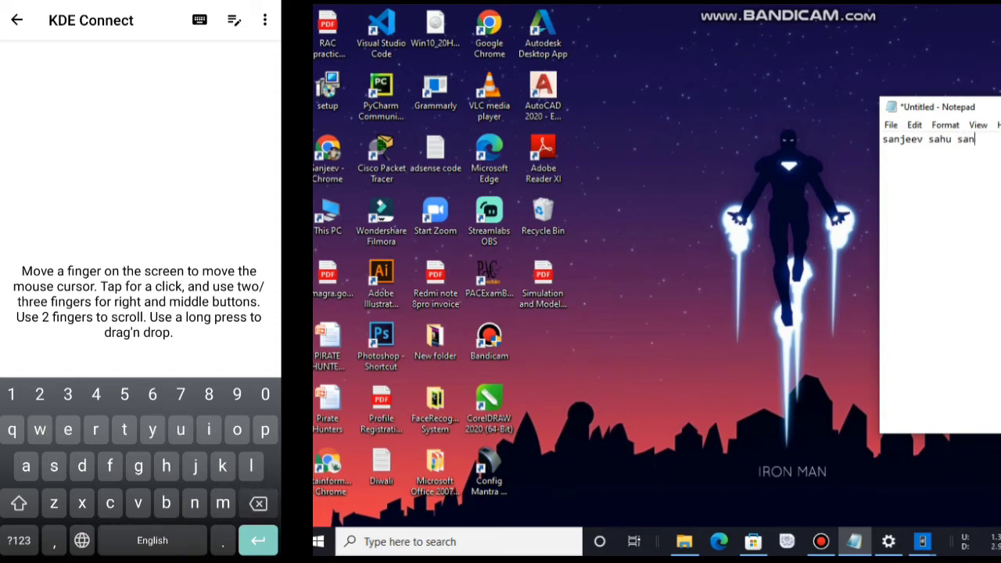
text(ev)
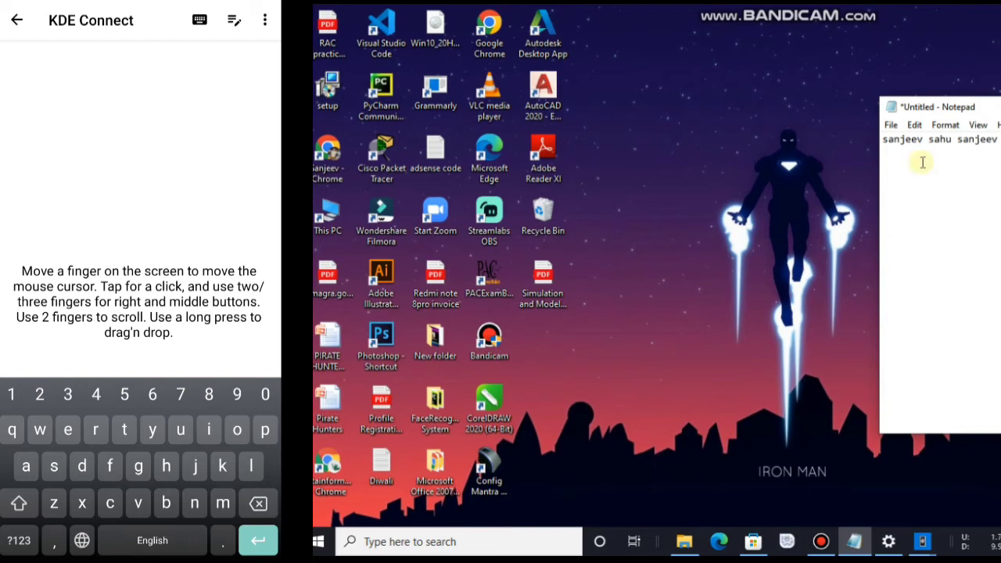
key(BackSpace)
key(BackSpace)
key(BackSpace)
key(BackSpace)
key(BackSpace)
key(BackSpace)
key(BackSpace)
key(BackSpace)
key(BackSpace)
key(BackSpace)
key(BackSpace)
key(BackSpace)
key(BackSpace)
key(BackSpace)
key(BackSpace)
key(BackSpace)
key(BackSpace)
key(BackSpace)
key(BackSpace)
key(BackSpace)
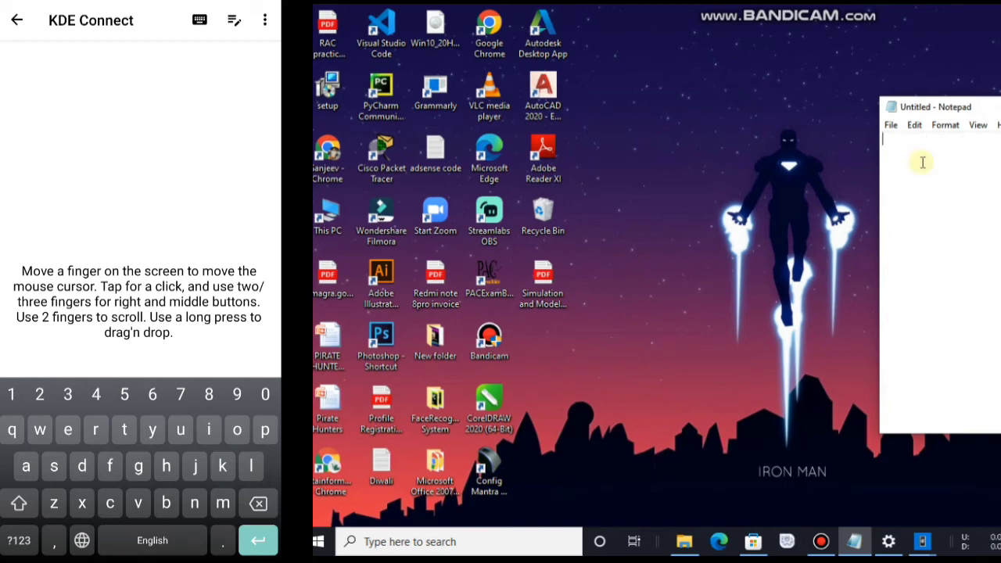
key(Escape)
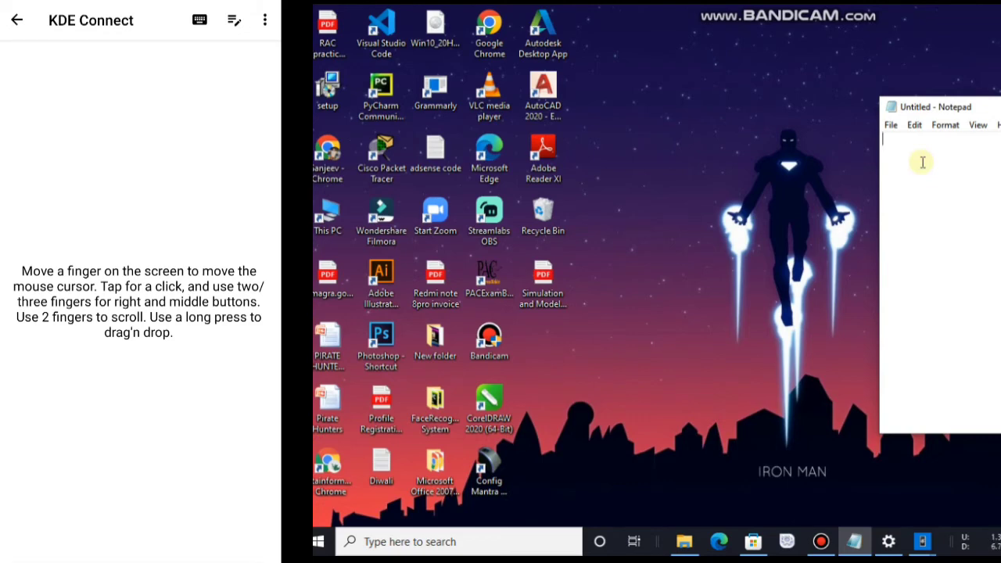
click(16, 19)
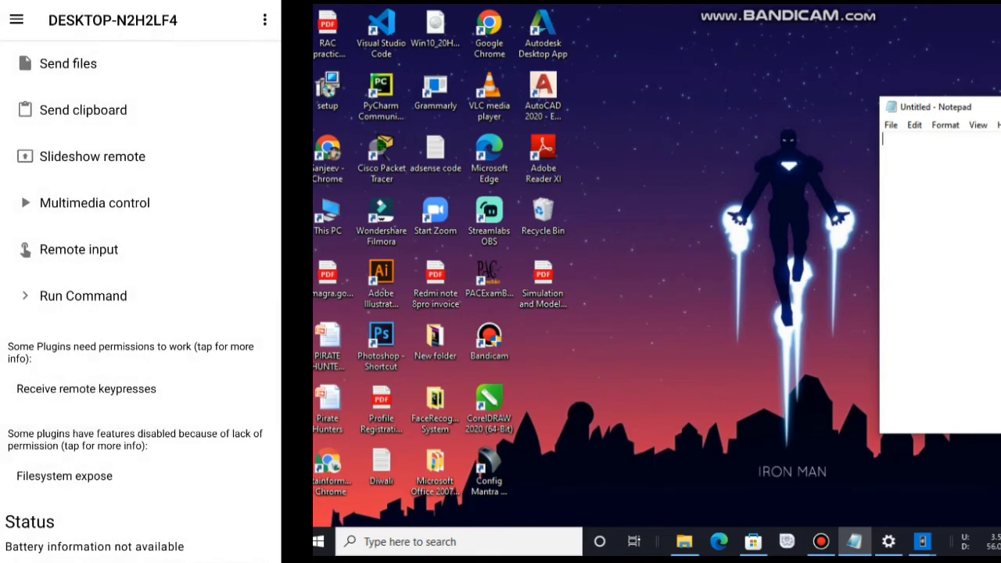
Step: Close Notepad and confirm the phone's Run Command list has no commands
key(alt+F4)
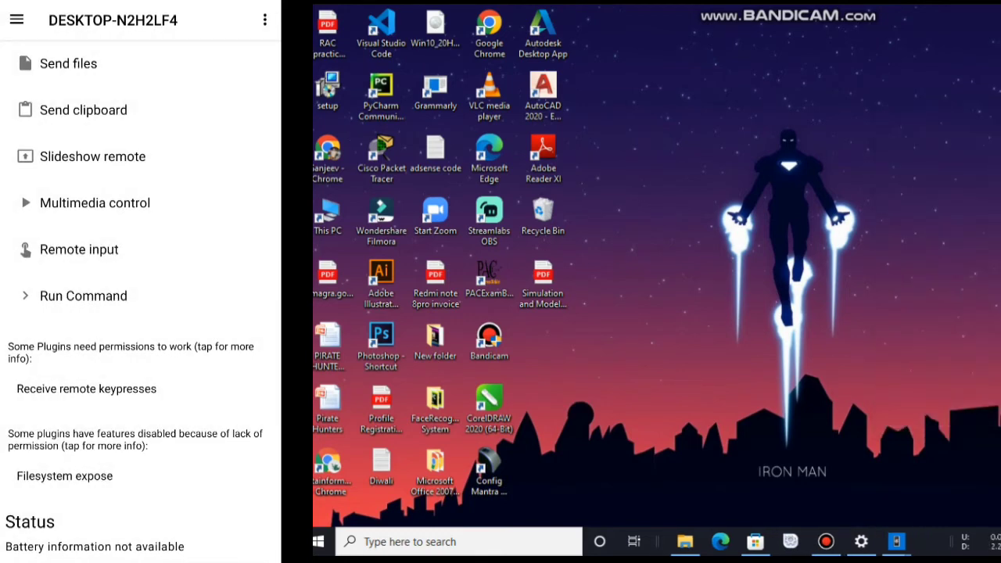
click(82, 296)
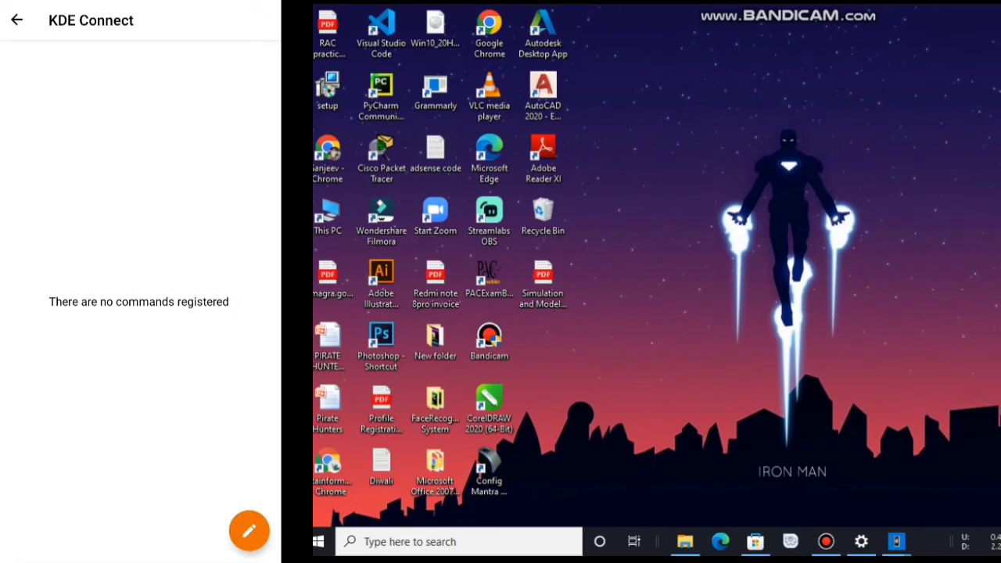
click(16, 20)
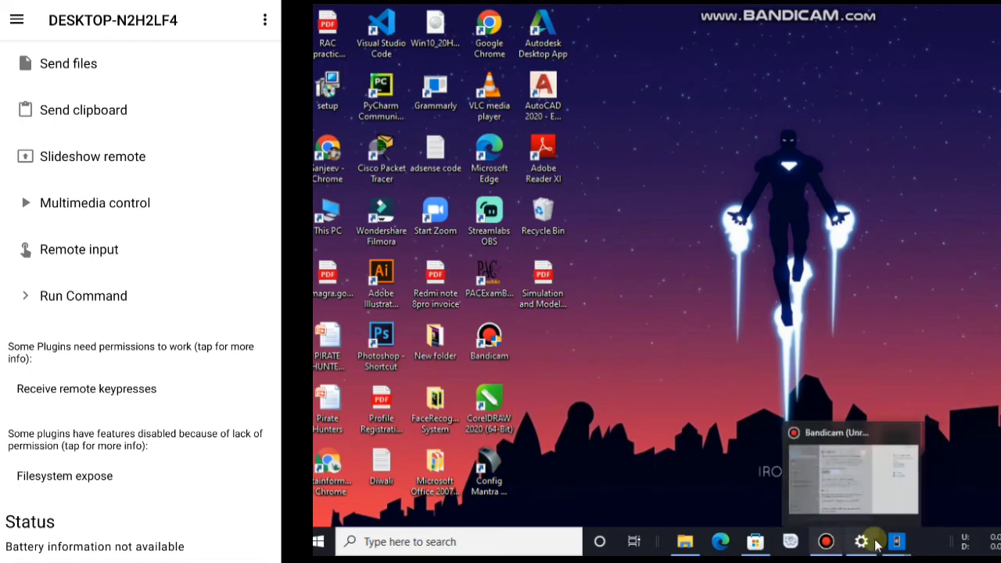
mouse_move(896, 541)
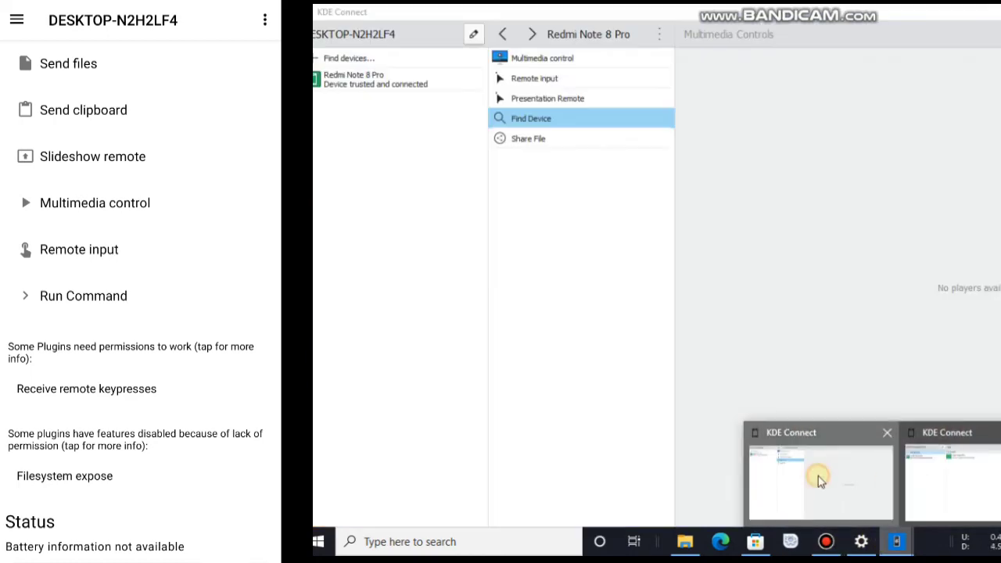
Step: Send a ping from KDE Connect to the Redmi Note 8 Pro
click(818, 476)
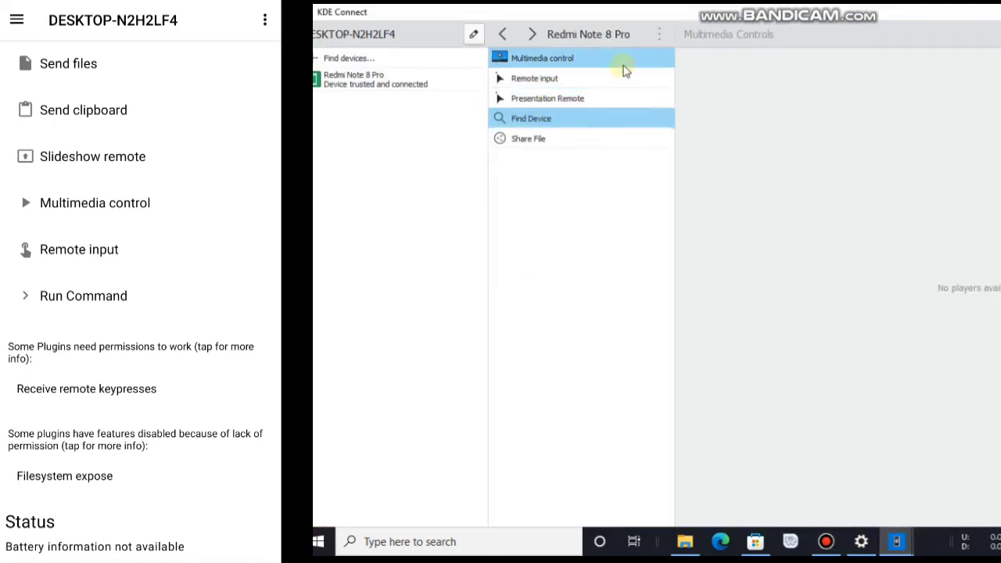
click(657, 39)
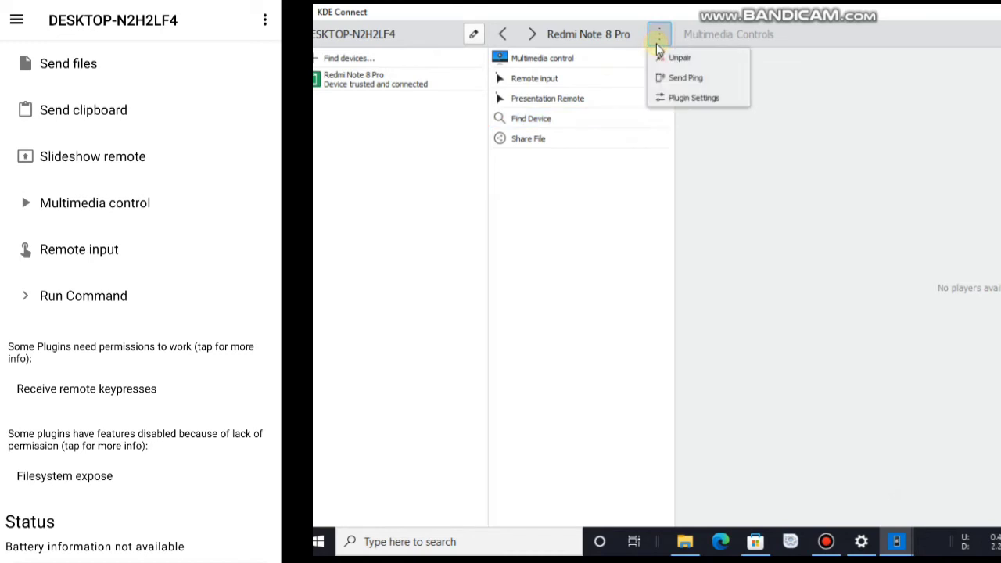
click(703, 80)
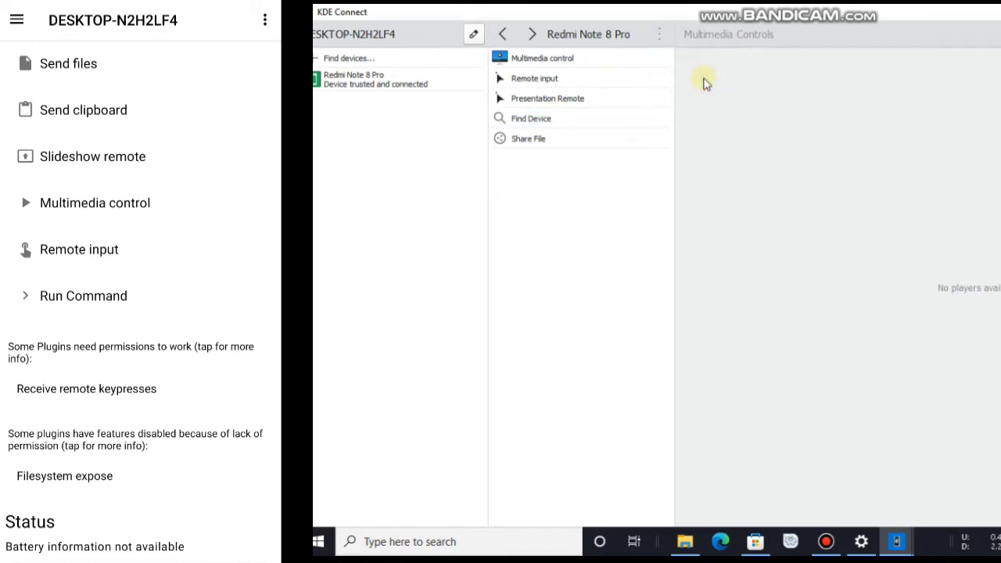
Step: Browse the phone's plugin settings, then go back to its device page and open Multimedia control
click(659, 37)
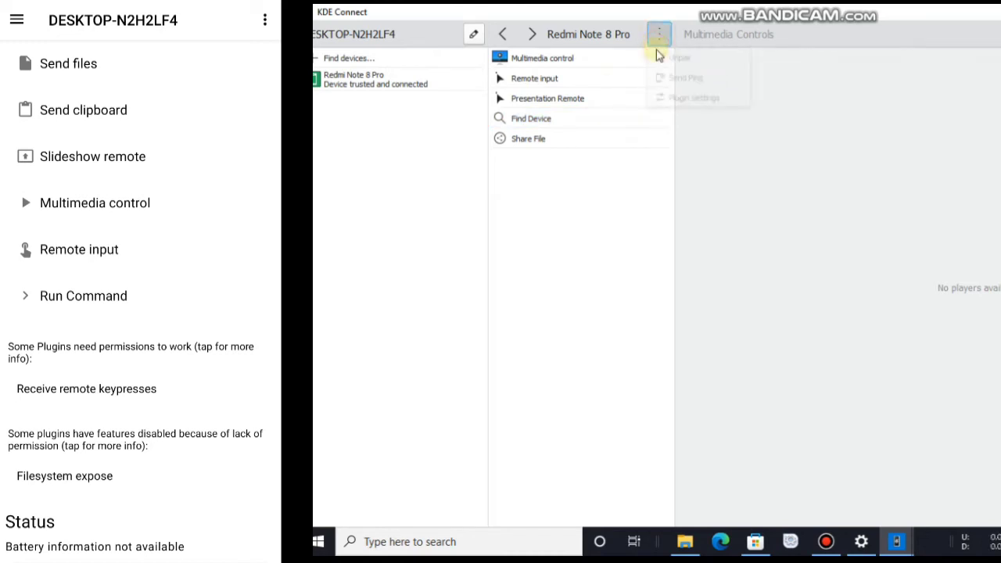
click(666, 99)
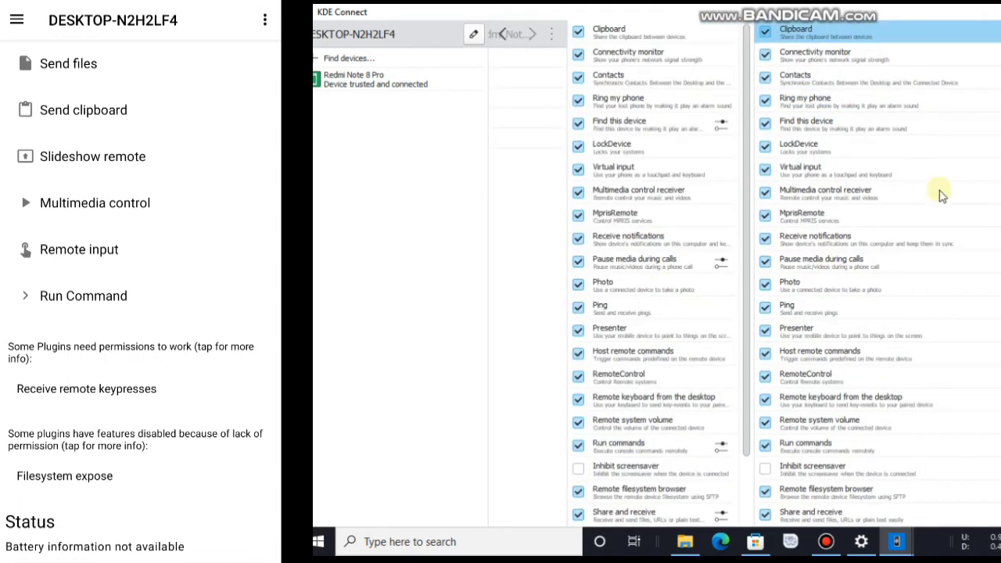
scroll(860, 234, down, 2)
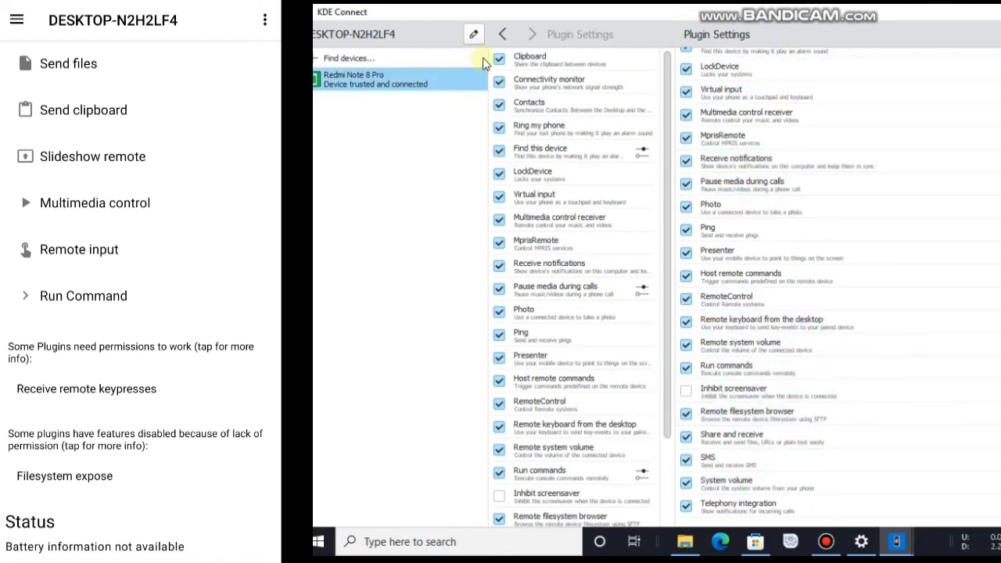
click(501, 39)
click(501, 39)
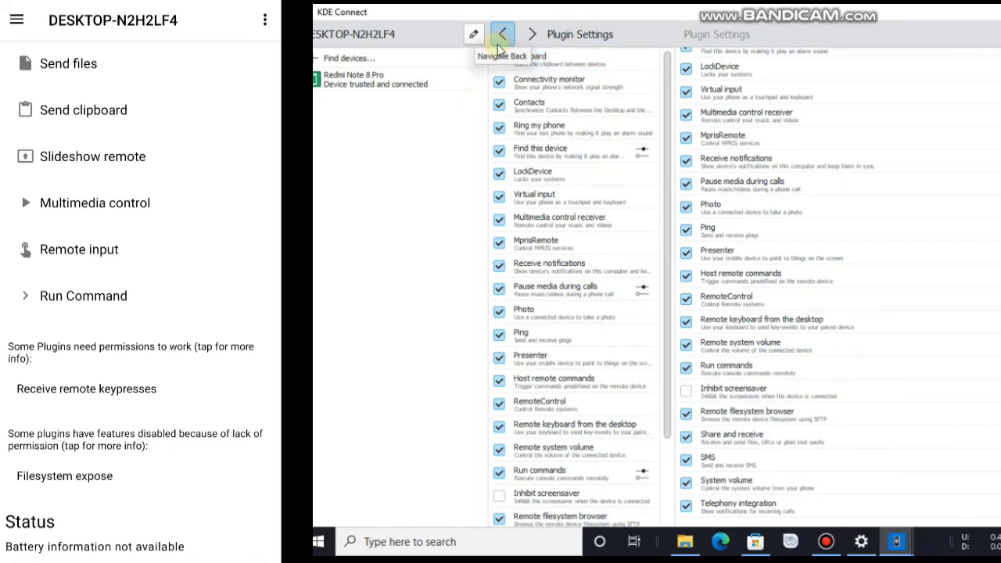
scroll(830, 156, down, 2)
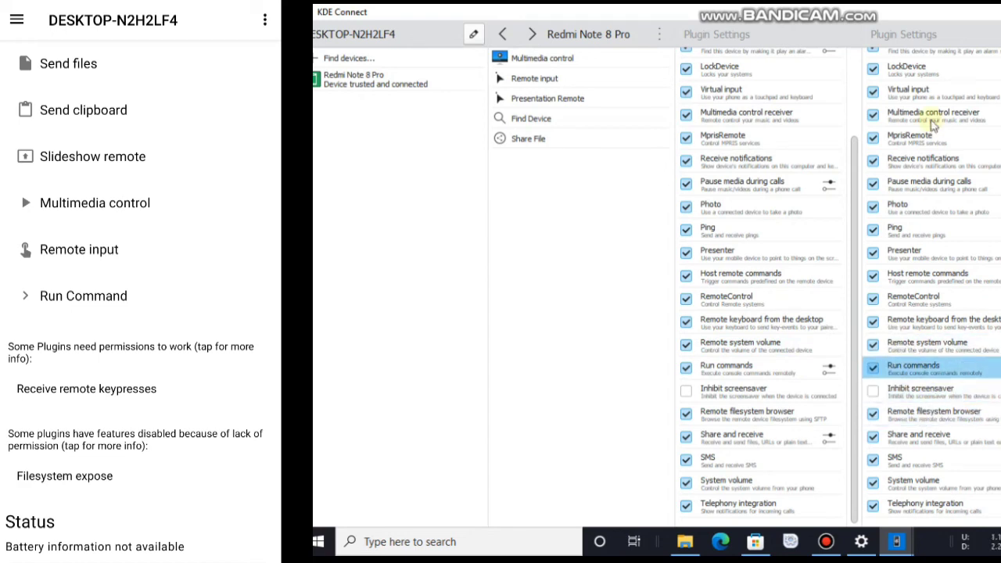
click(592, 65)
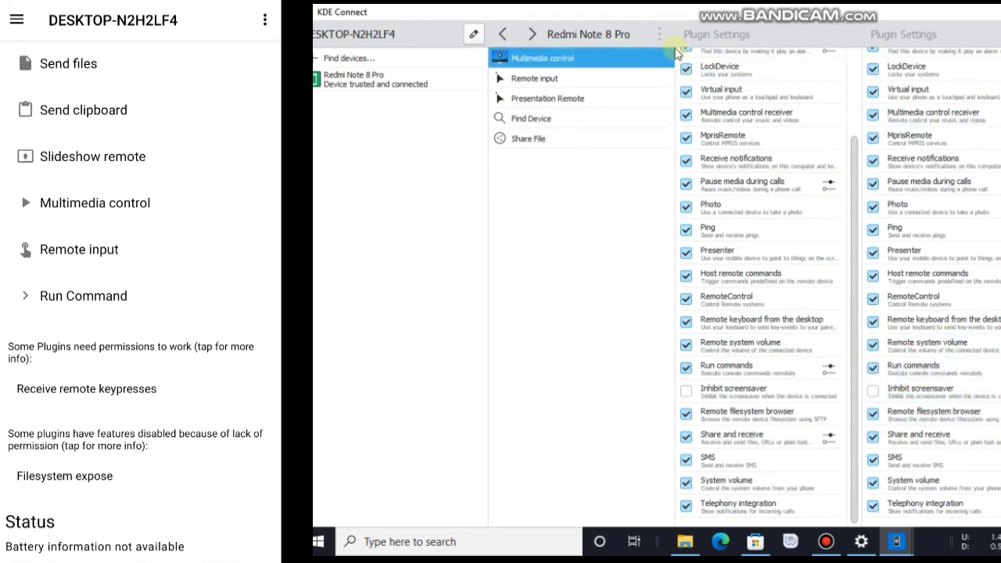
Step: Reopen the plugin settings, where Run commands is enabled and Inhibit screensaver is off
click(660, 36)
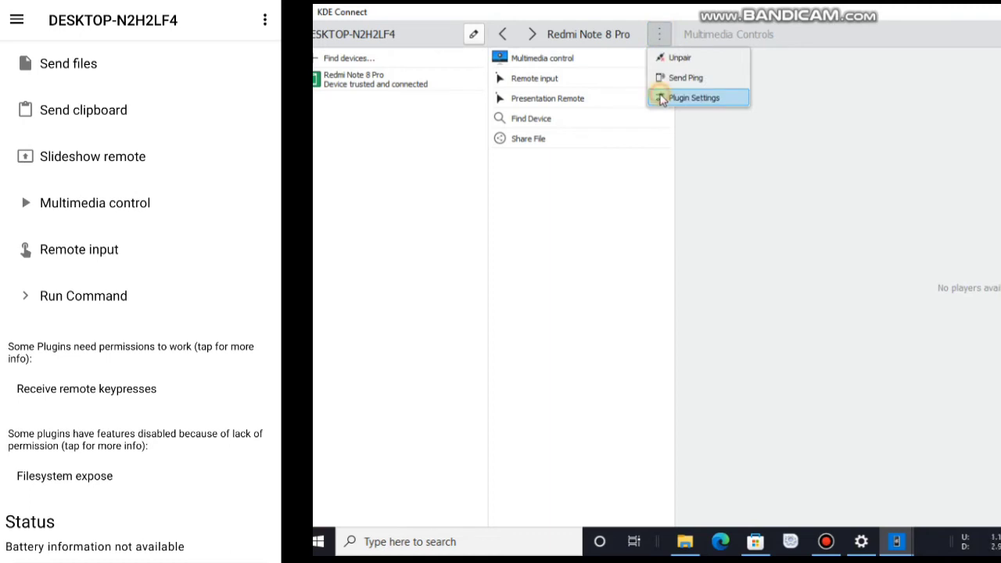
click(693, 98)
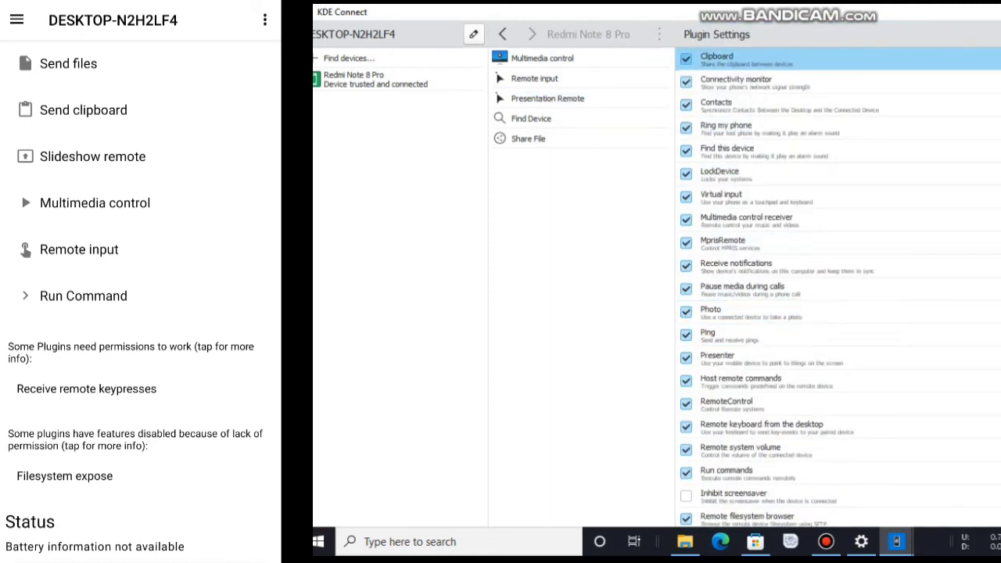
scroll(836, 290, down, 2)
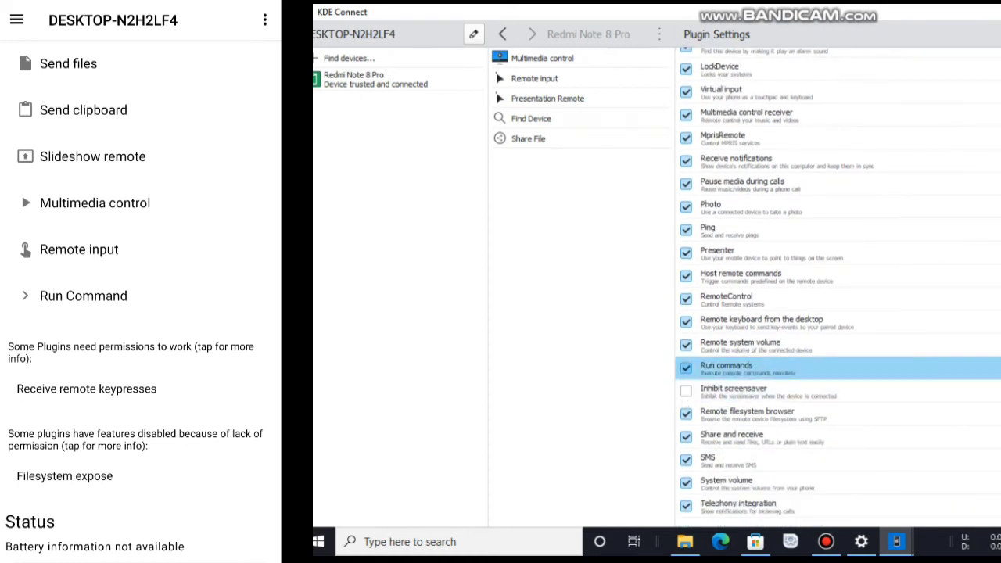
click(996, 368)
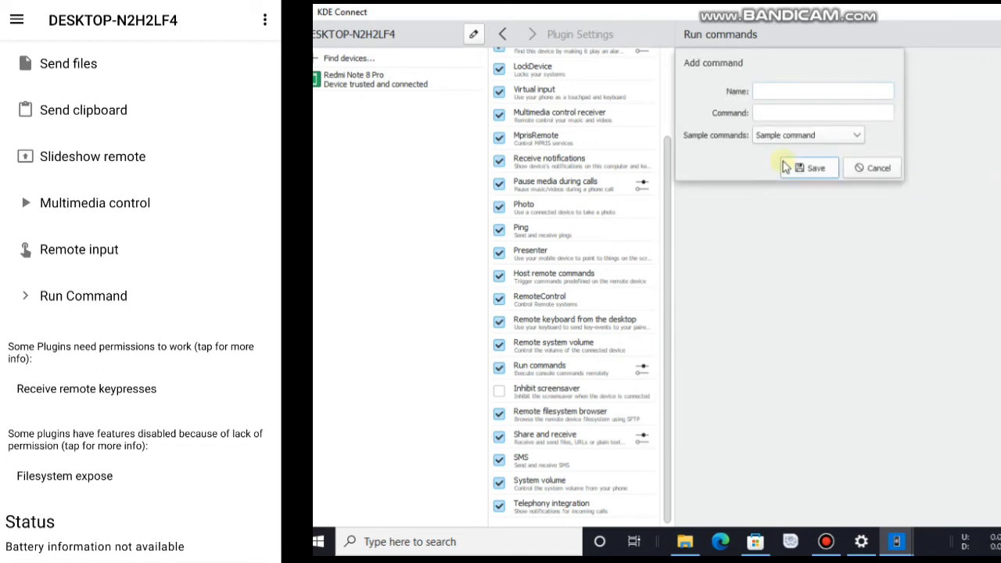
click(778, 139)
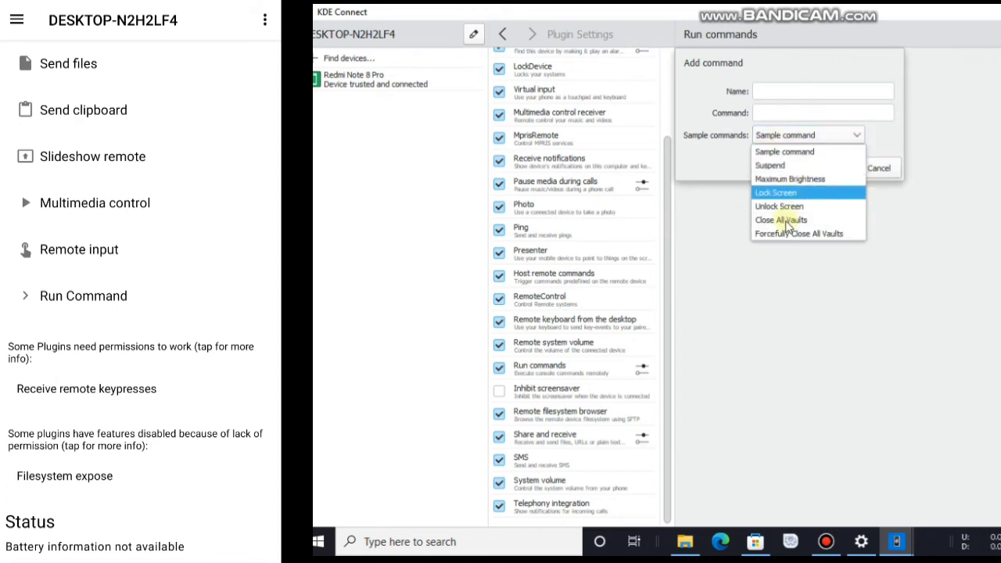
click(813, 179)
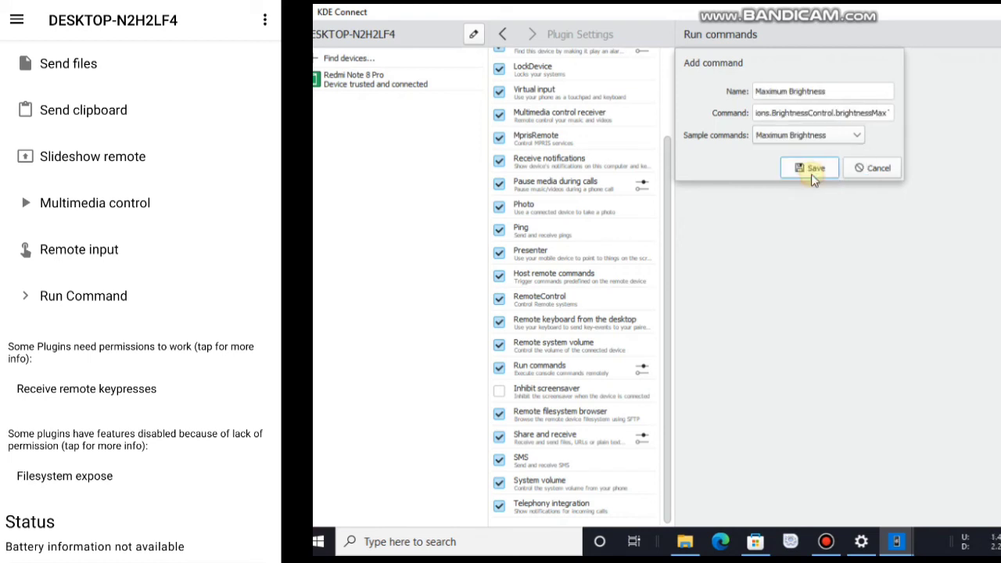
click(876, 168)
drag(843, 113, 959, 105)
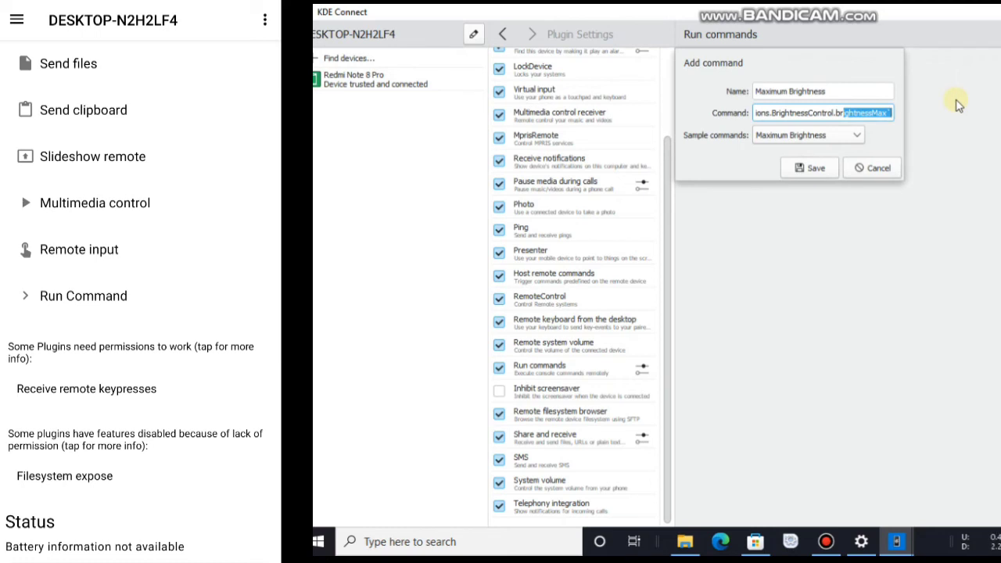
key(BackSpace)
key(BackSpace)
key(BackSpace)
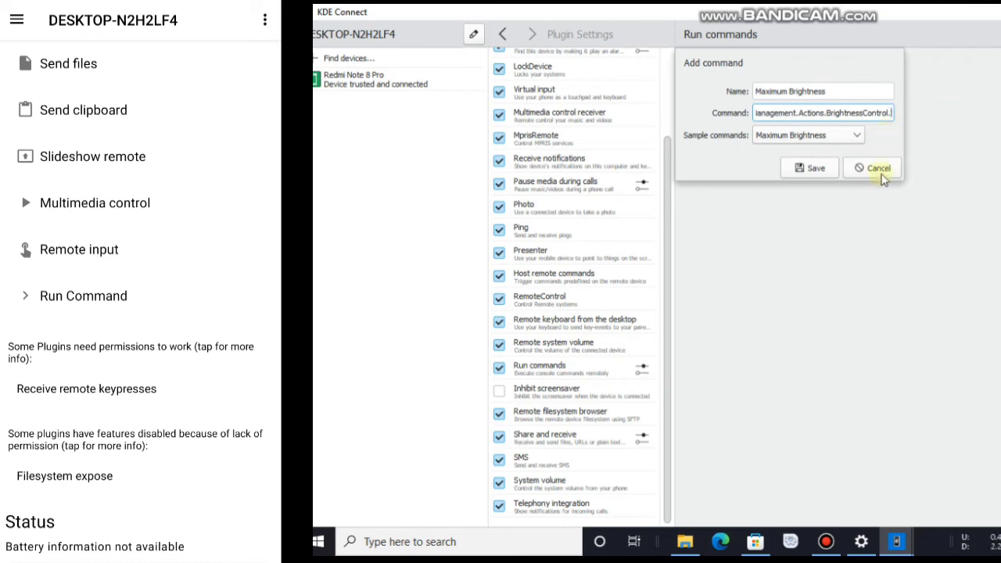
click(887, 173)
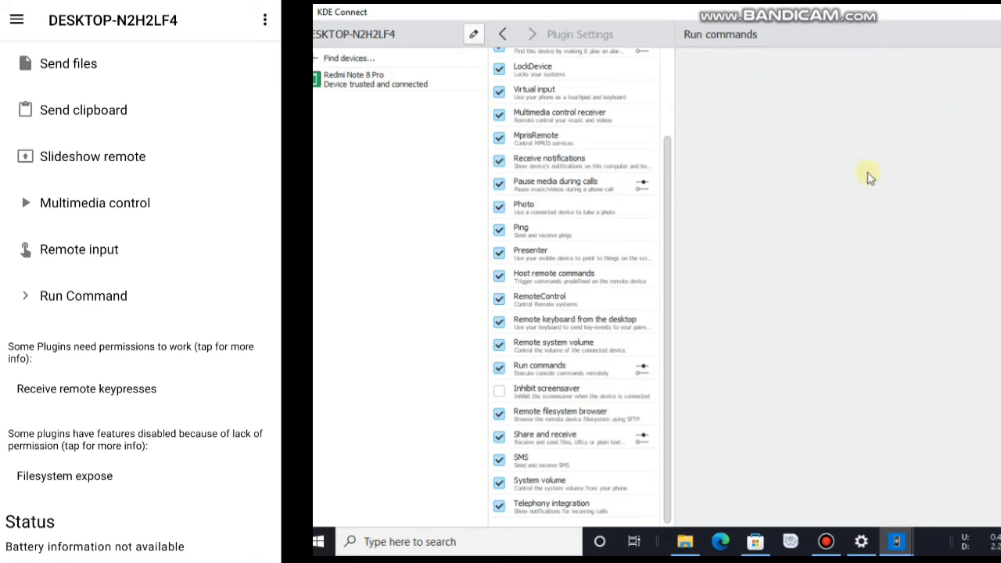
click(503, 39)
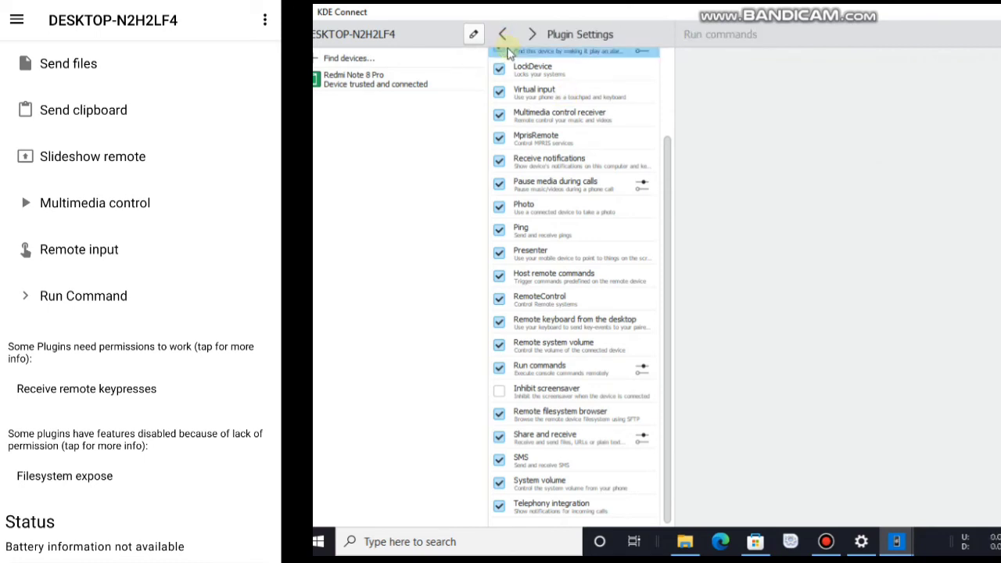
Step: Return to the Redmi Note 8 Pro device page, then show the PC's Downloads folder in File Explorer
click(502, 35)
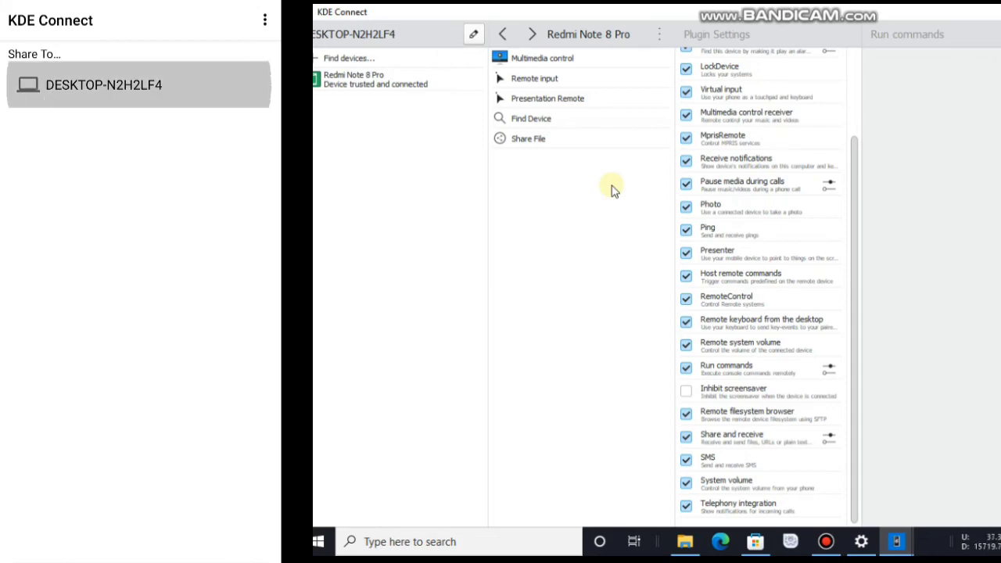
click(684, 542)
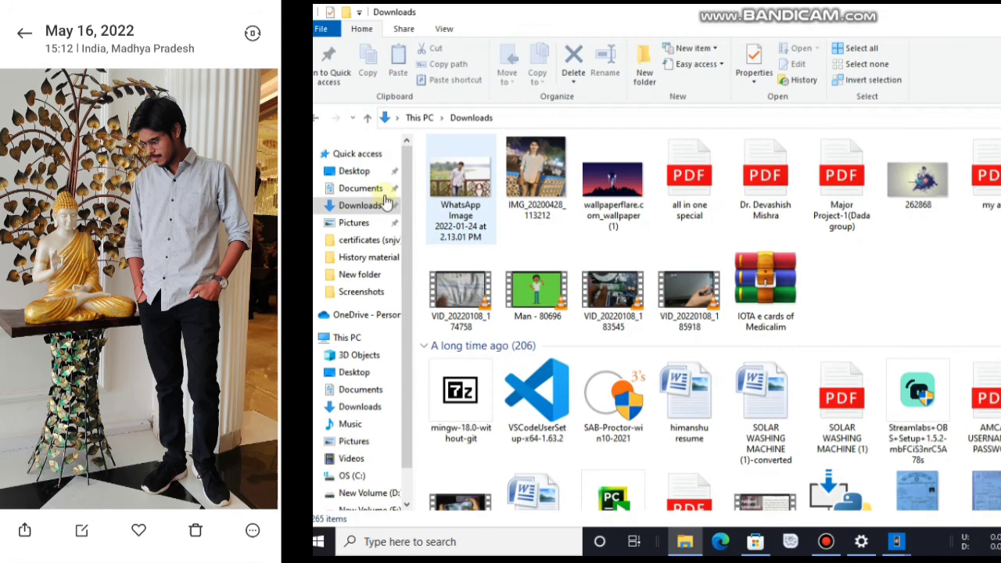
click(381, 204)
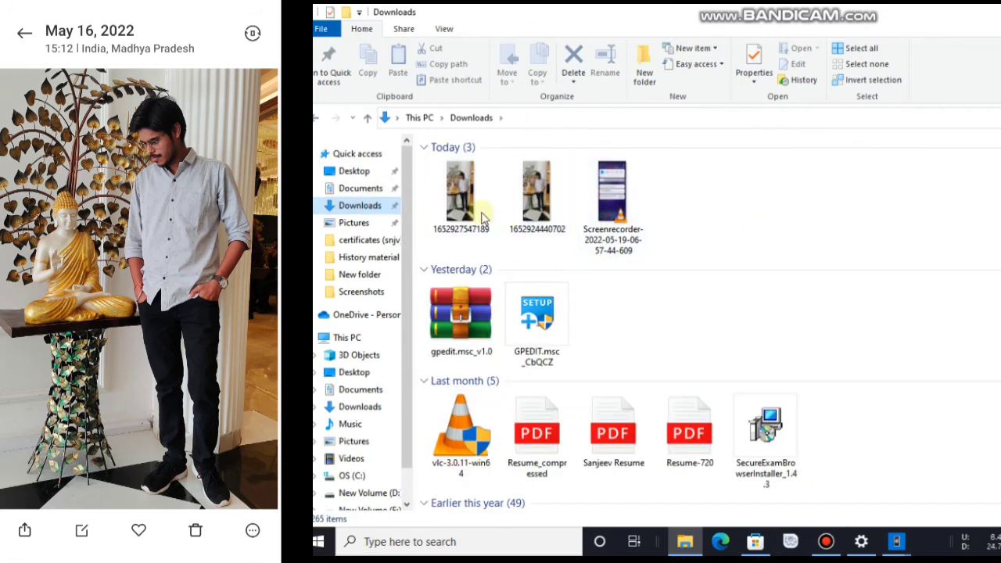
click(474, 196)
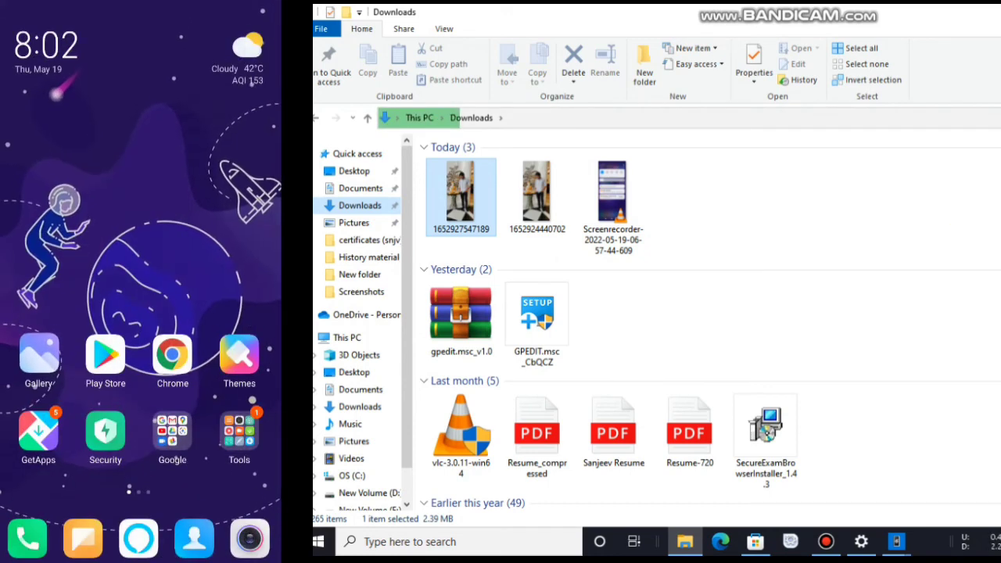
key(alt+Tab)
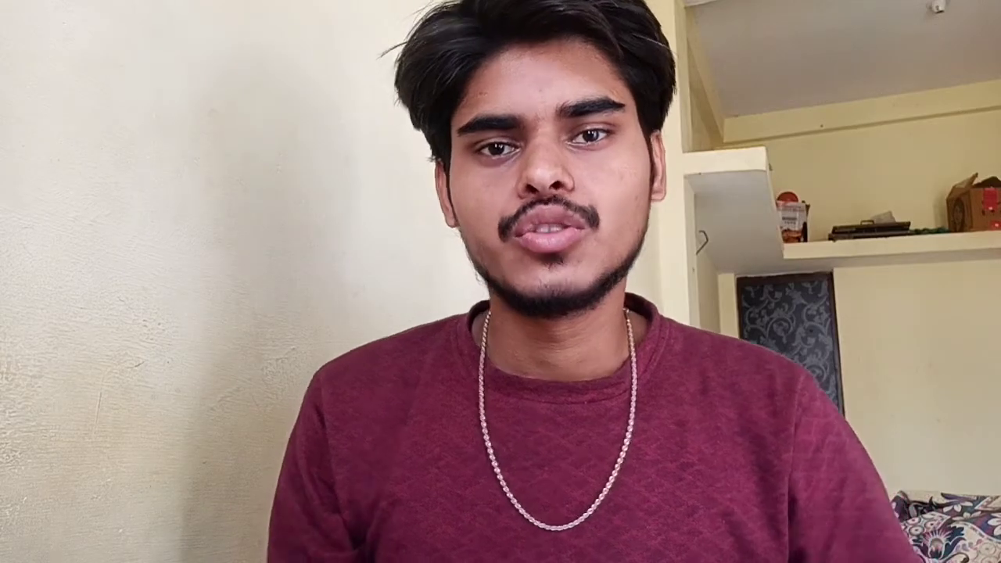